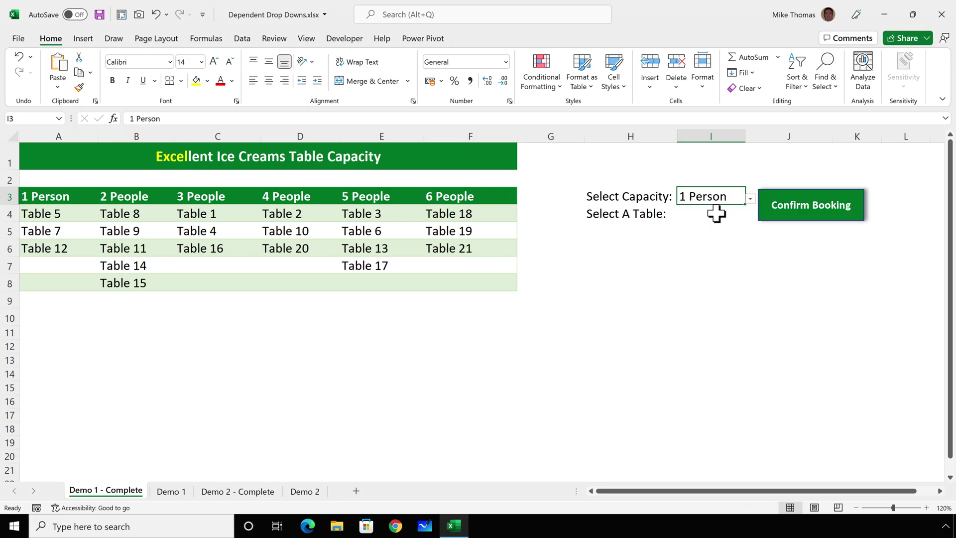
# Book Table 7 for 1 Person, then switch the capacity to 4 People and view its tables.
pyautogui.click(717, 213)
pyautogui.click(749, 216)
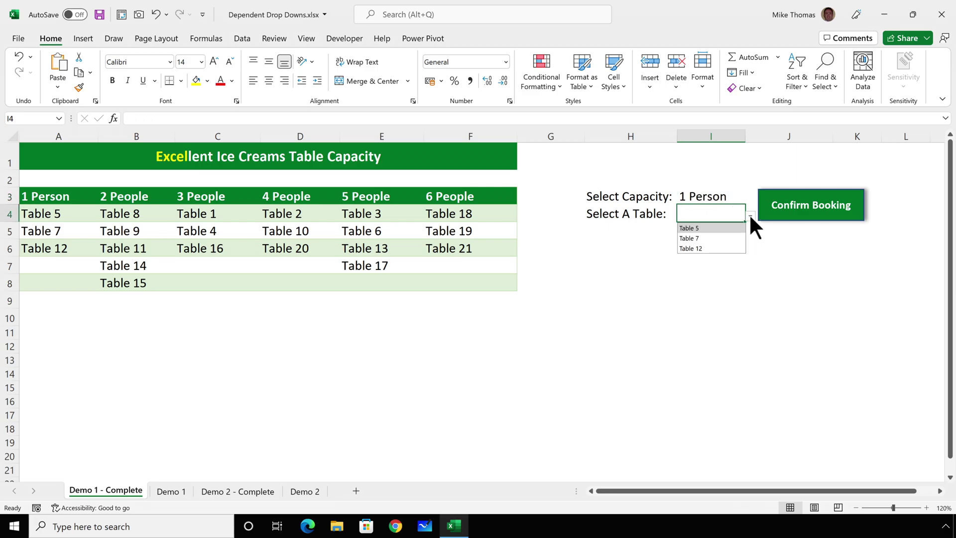
pyautogui.click(727, 238)
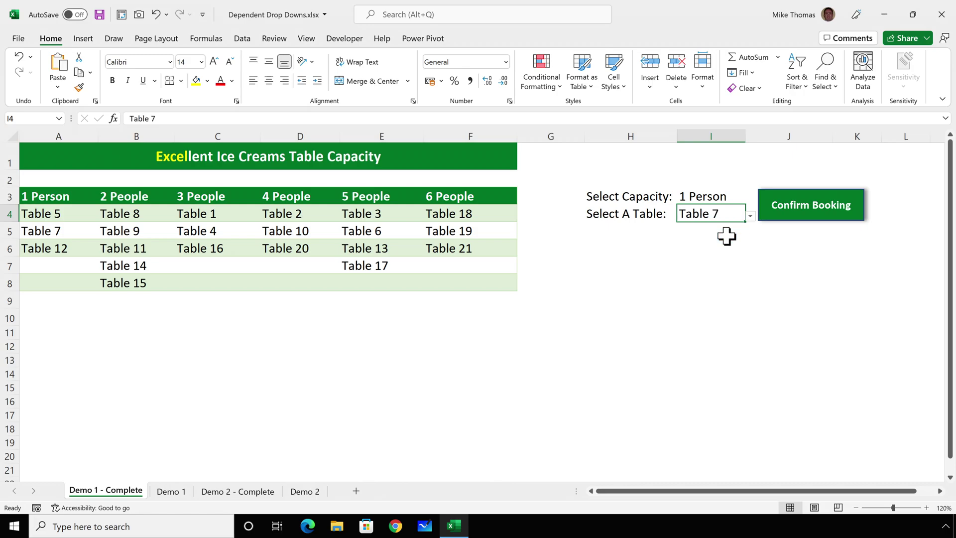
pyautogui.click(749, 199)
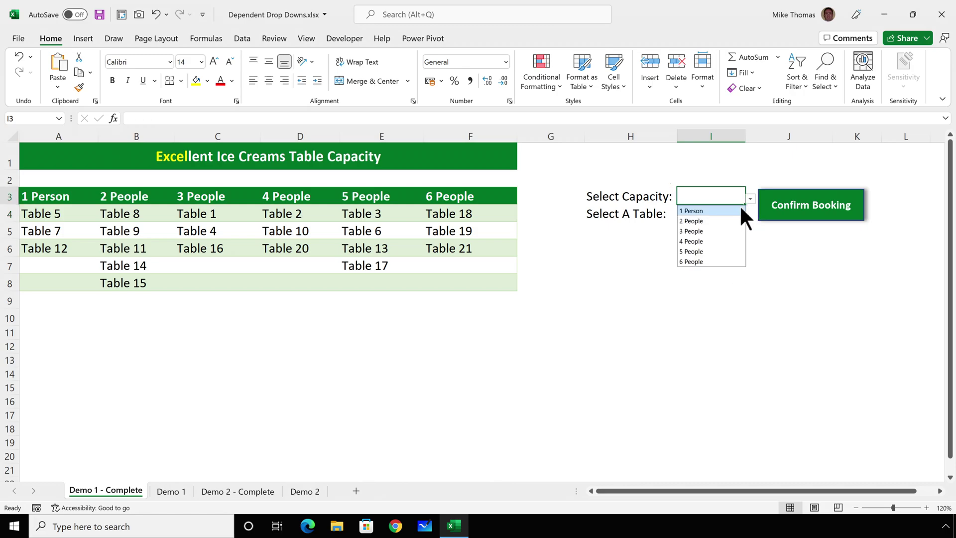
pyautogui.click(720, 240)
pyautogui.click(736, 213)
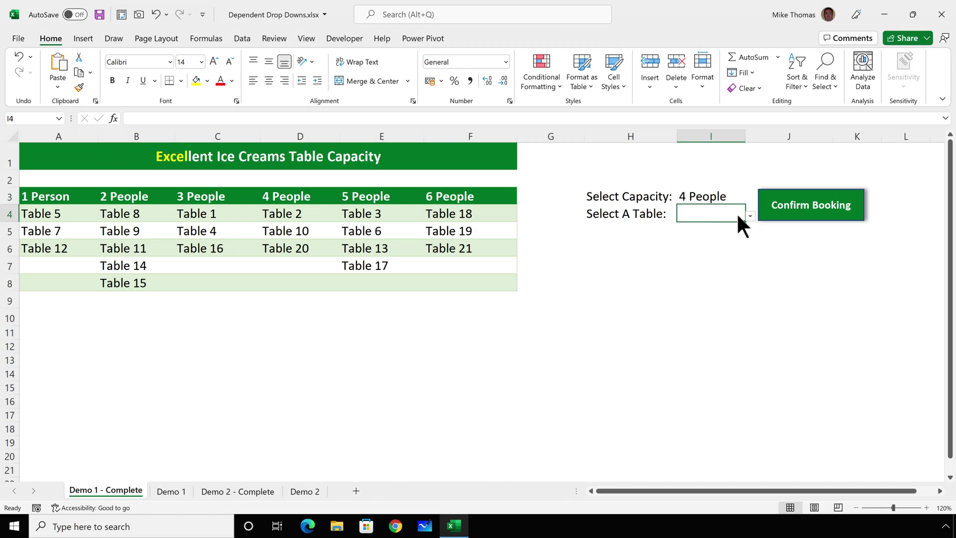
pyautogui.click(750, 216)
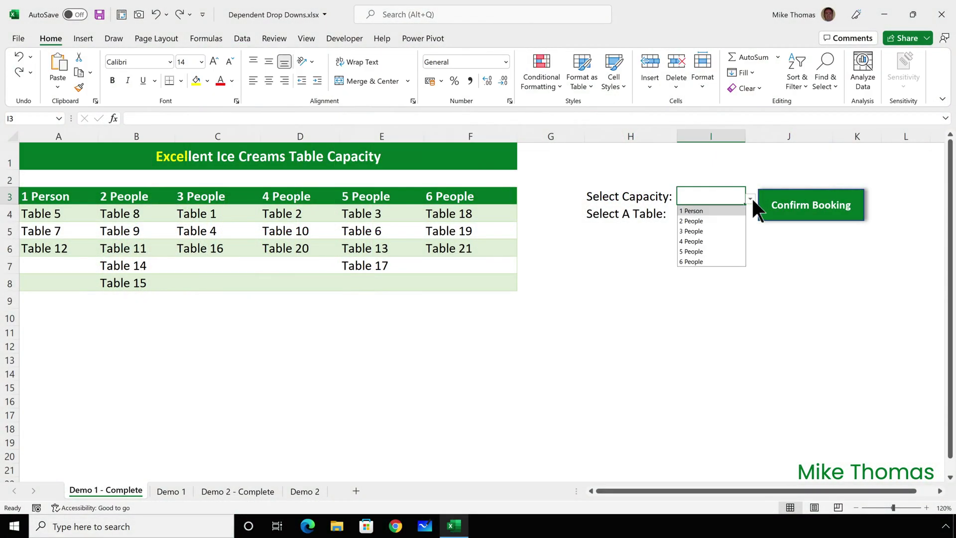
# Rebook 1 Person at Table 7, then change to 4 People at Table 20.
pyautogui.click(714, 209)
pyautogui.click(717, 212)
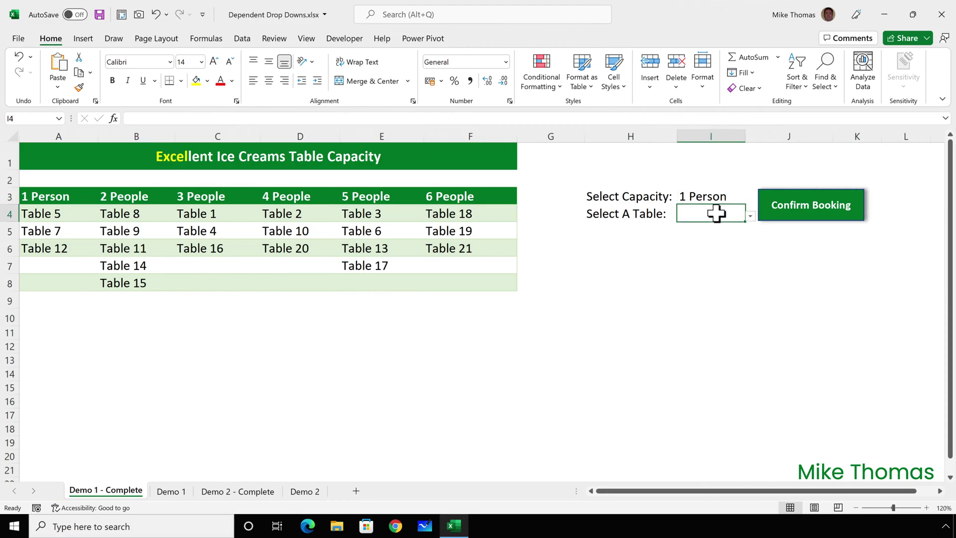
pyautogui.click(749, 216)
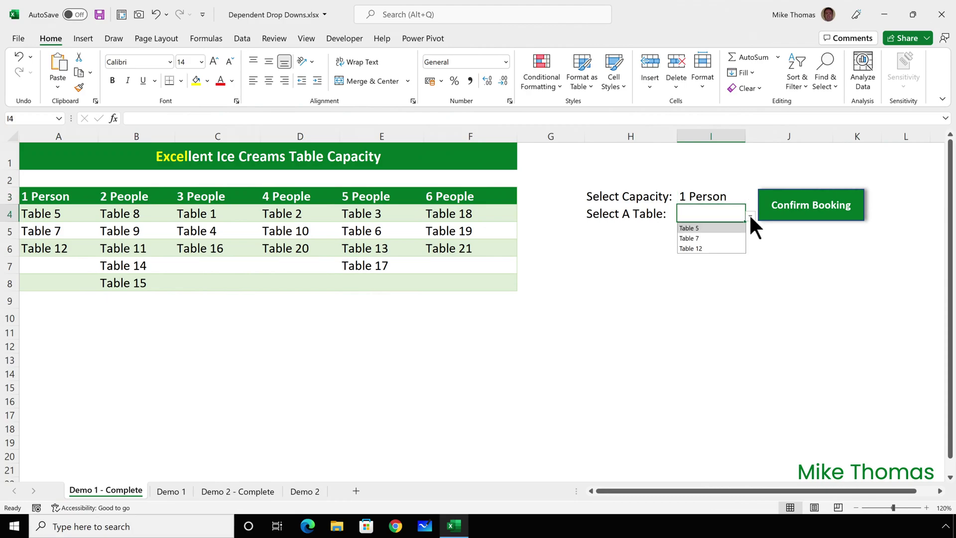
pyautogui.click(726, 237)
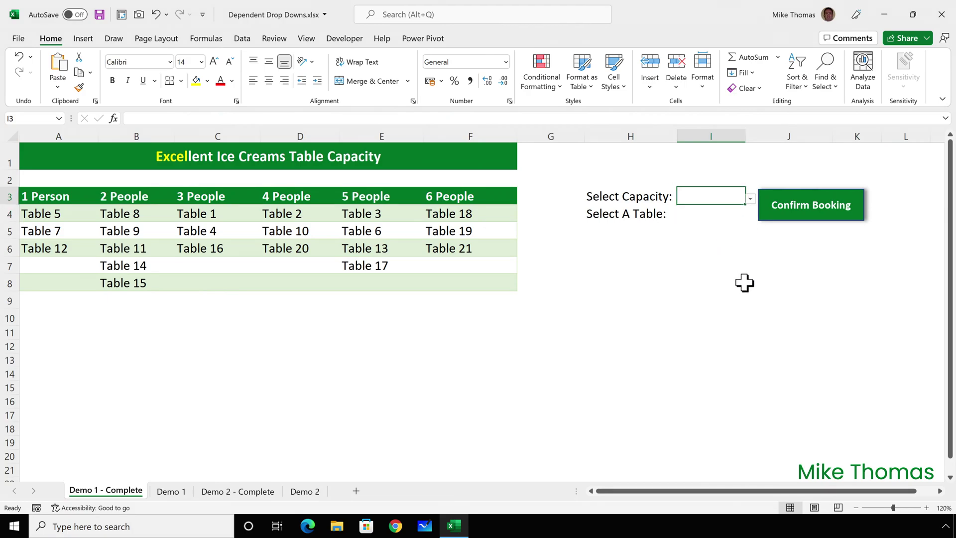
pyautogui.click(750, 198)
pyautogui.click(719, 241)
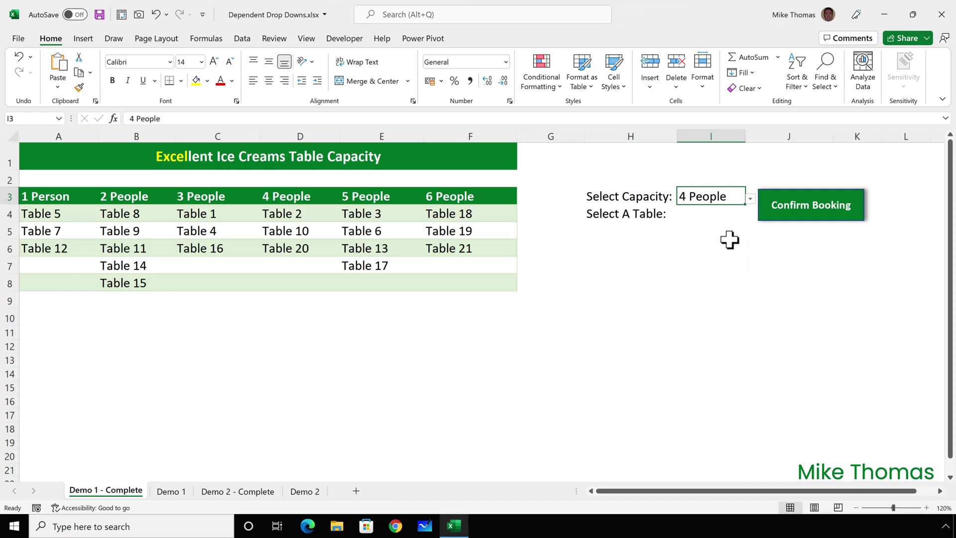
pyautogui.click(724, 214)
pyautogui.click(750, 215)
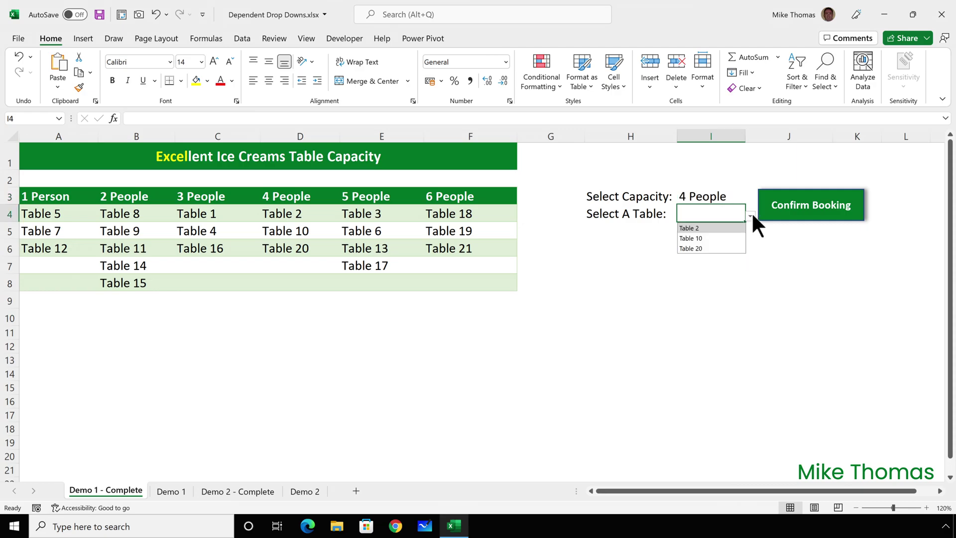
pyautogui.click(732, 246)
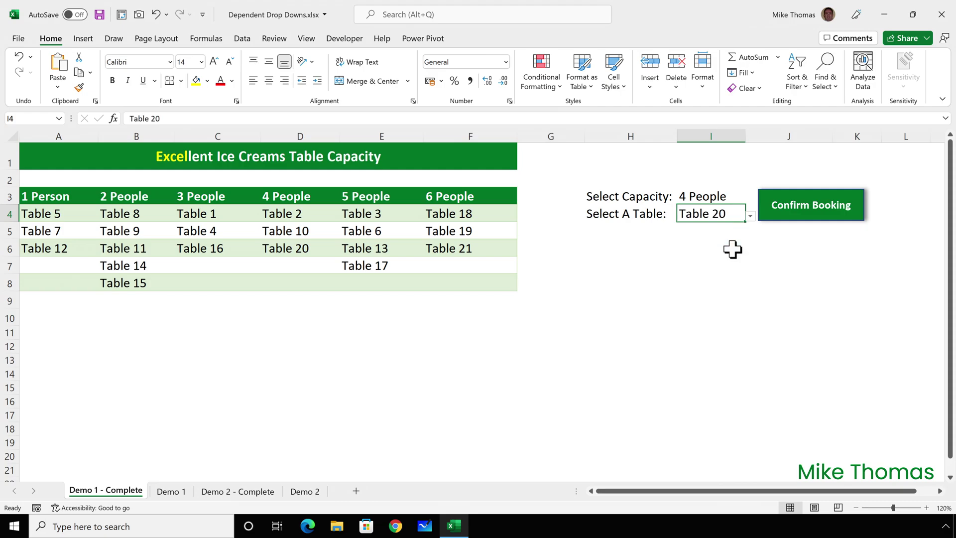
# Clear the capacity and table, reselect 1 Person and list its available tables.
pyautogui.click(724, 198)
pyautogui.press('Delete')
pyautogui.click(751, 196)
pyautogui.click(715, 209)
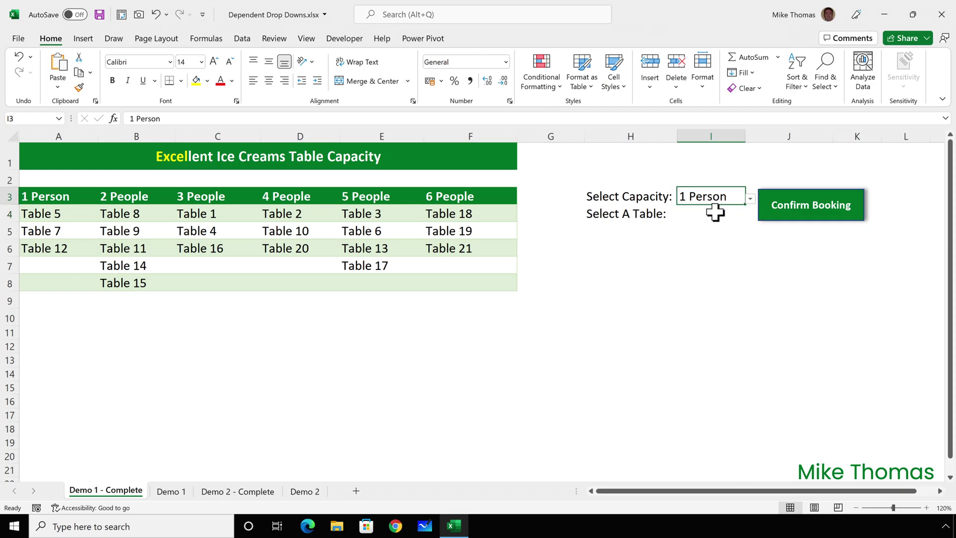
pyautogui.click(716, 213)
pyautogui.click(749, 216)
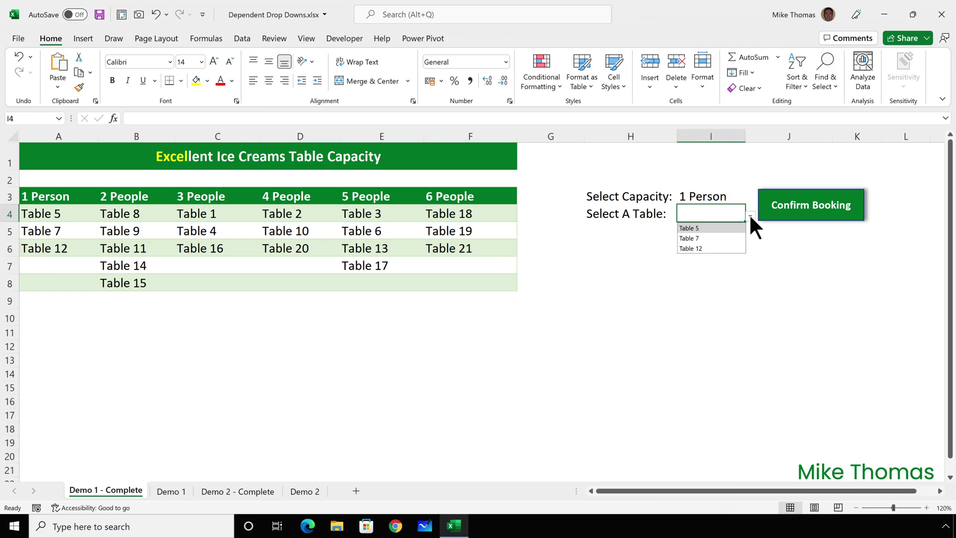
# Pick Table 7, then set capacity to 3 People and view its Tables 1, 4 and 16.
pyautogui.click(726, 238)
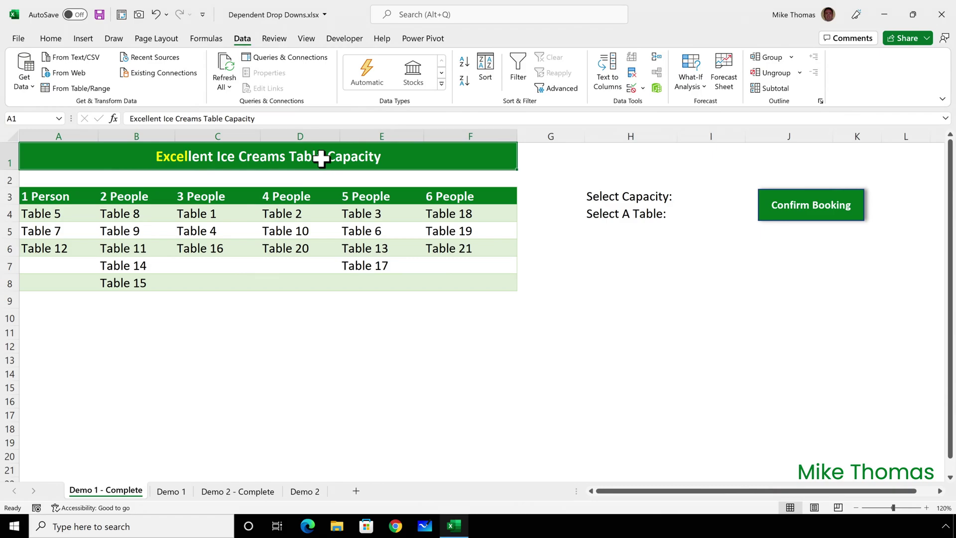
pyautogui.click(726, 198)
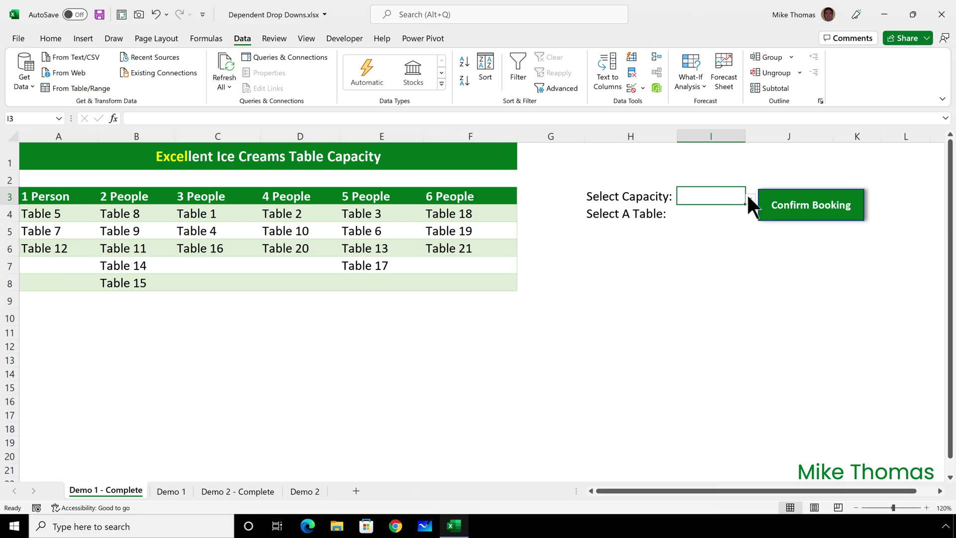
pyautogui.click(749, 199)
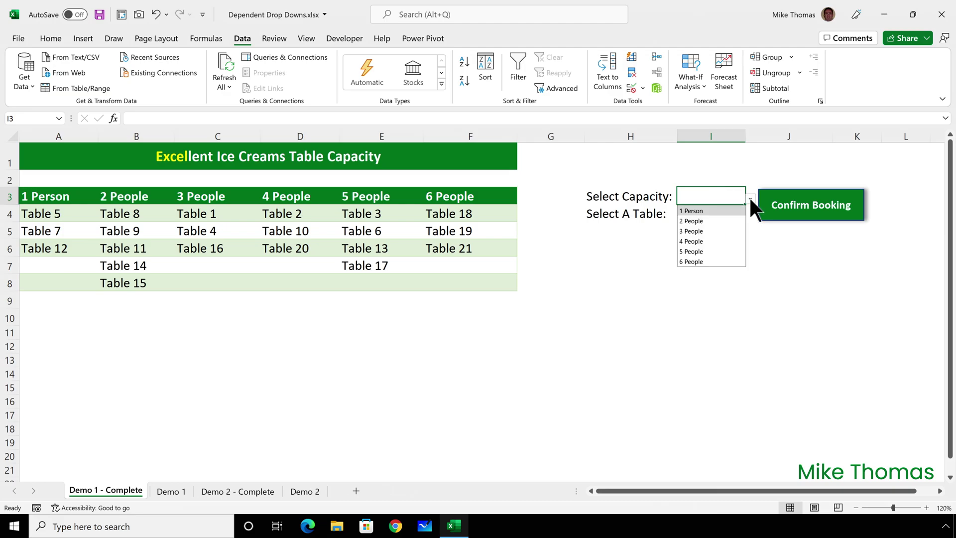
pyautogui.click(700, 232)
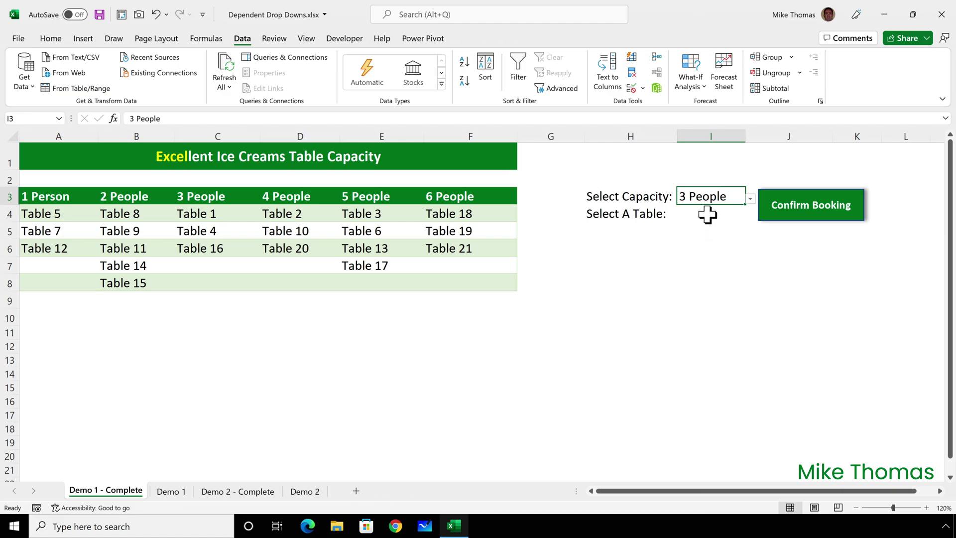
pyautogui.click(707, 213)
pyautogui.click(750, 215)
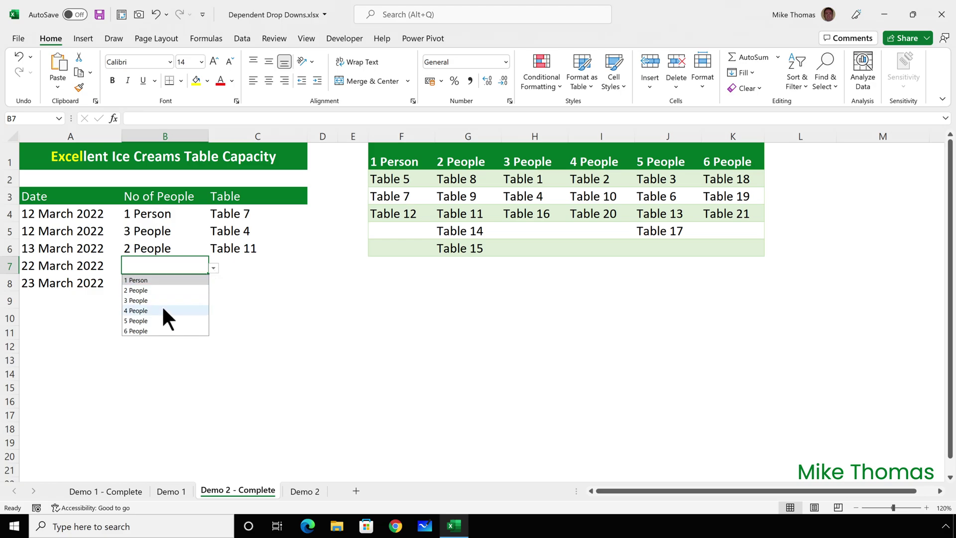
# Set the 22 March booking to 4 People at Table 20 and 23 March to 6 People.
pyautogui.click(164, 310)
pyautogui.click(235, 266)
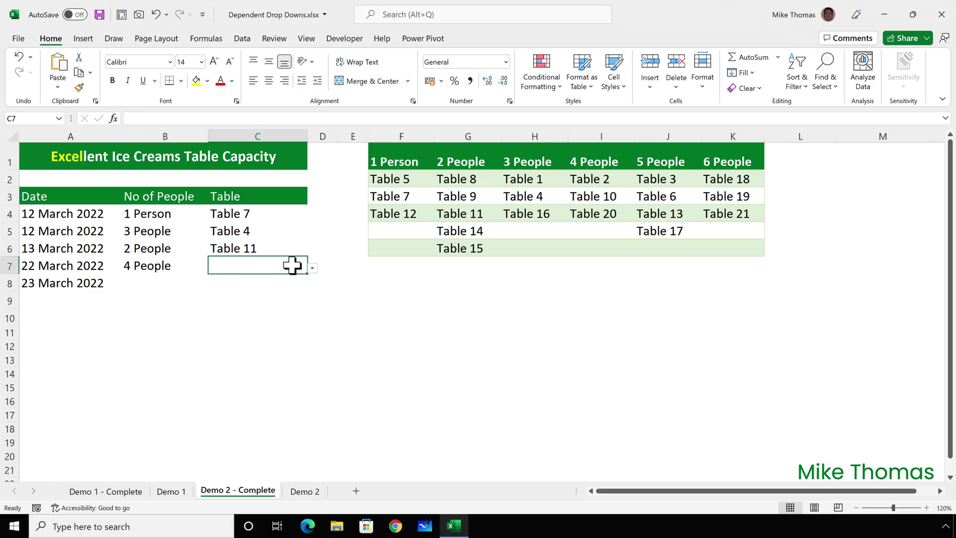
pyautogui.click(312, 268)
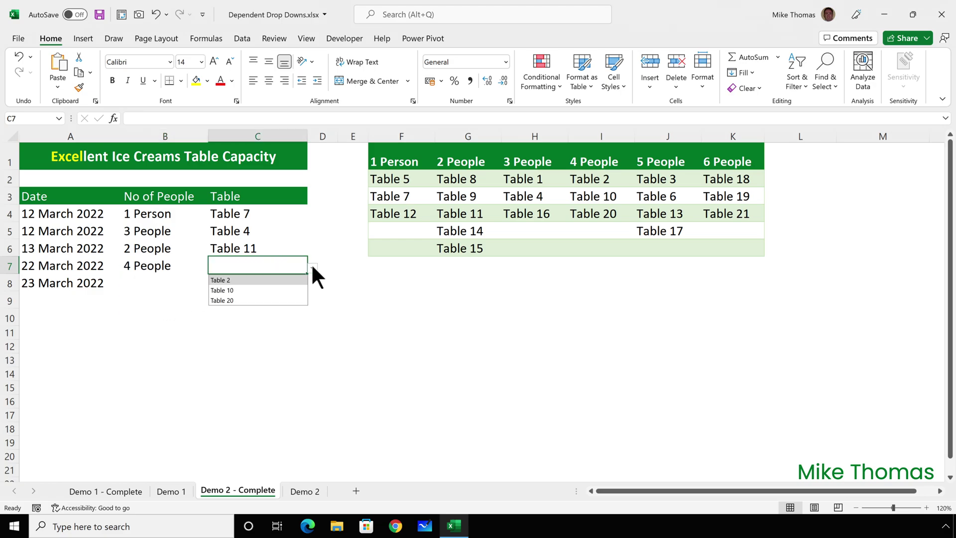
pyautogui.click(286, 300)
pyautogui.click(156, 284)
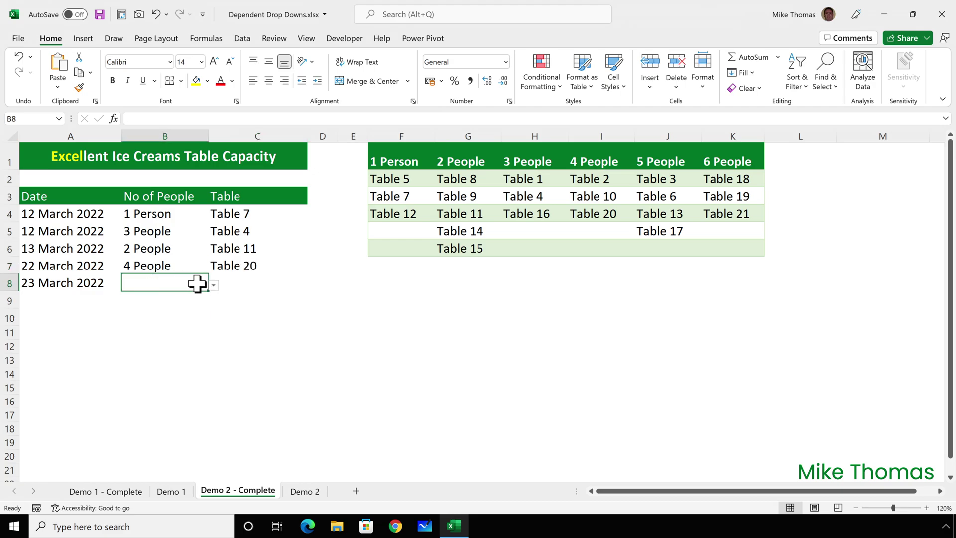
pyautogui.click(213, 285)
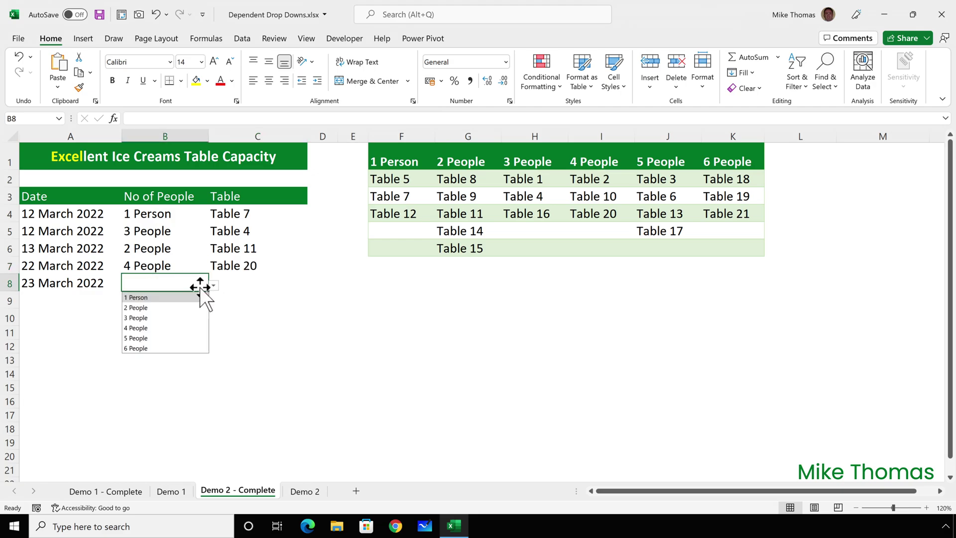
pyautogui.click(163, 348)
pyautogui.click(286, 280)
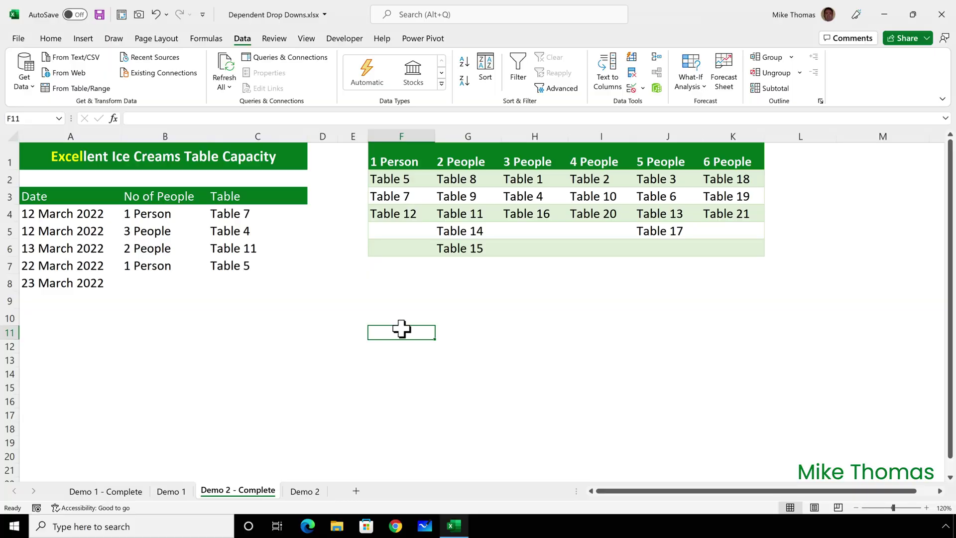
# Start an =x formula in F11, which is then abandoned.
pyautogui.write('=x')
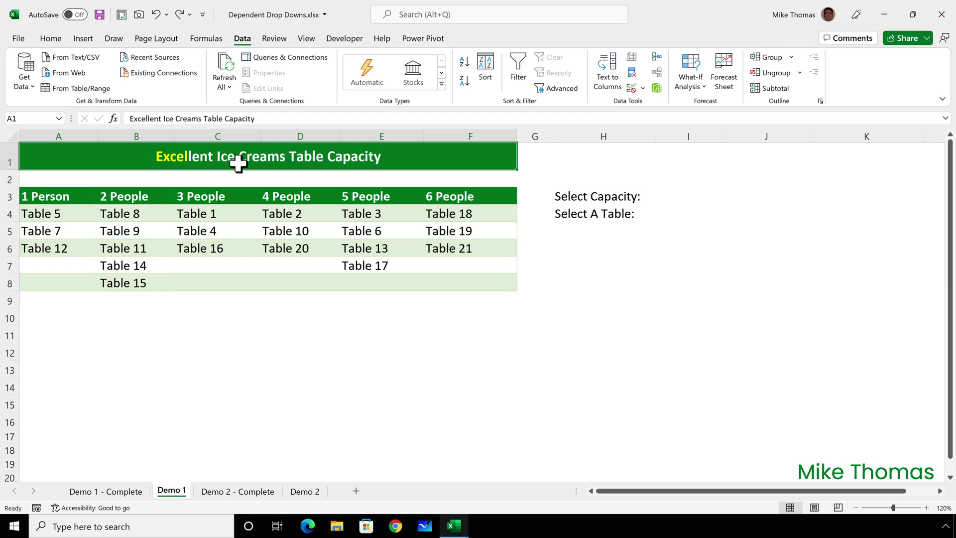
# Give I3 a List validation sourced from the row 3 capacity headings A3:F3, then check it.
pyautogui.click(682, 193)
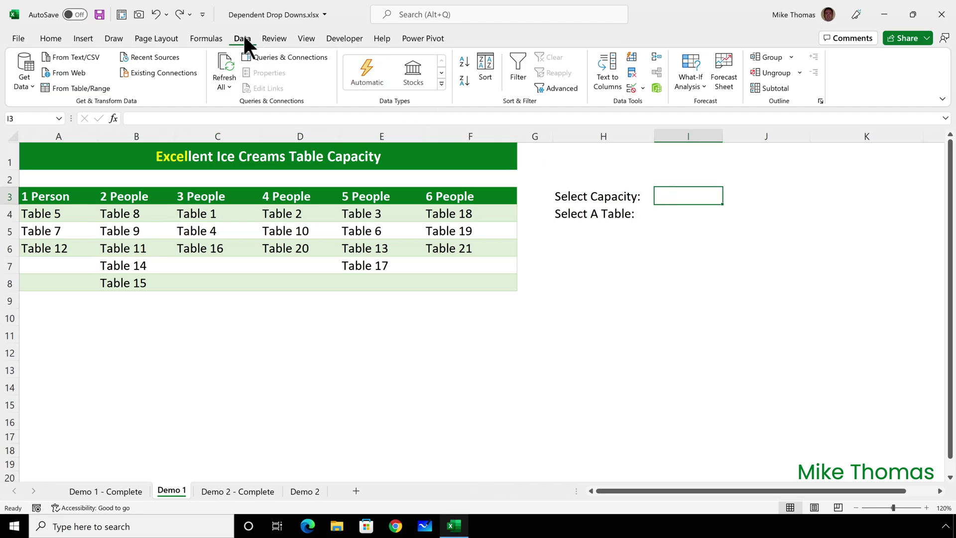
pyautogui.click(630, 87)
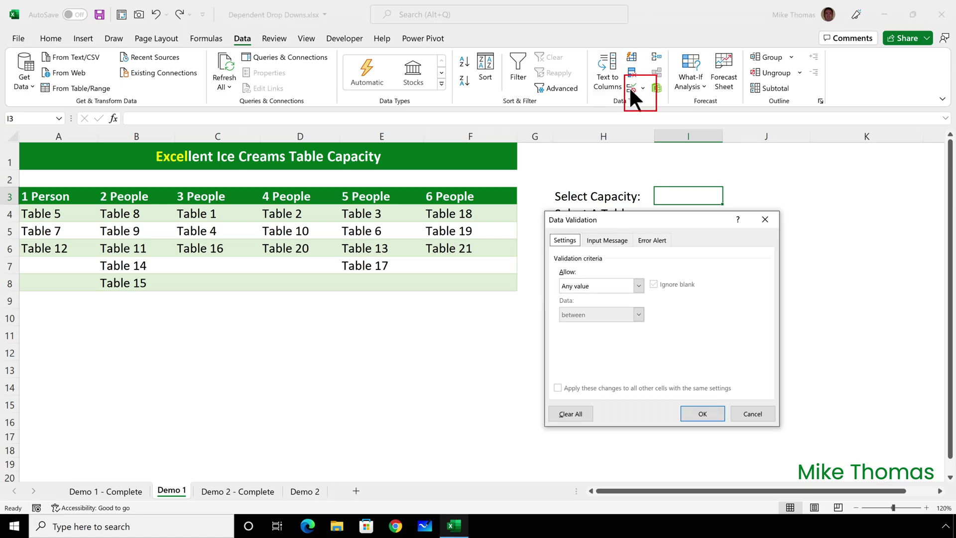
pyautogui.click(638, 285)
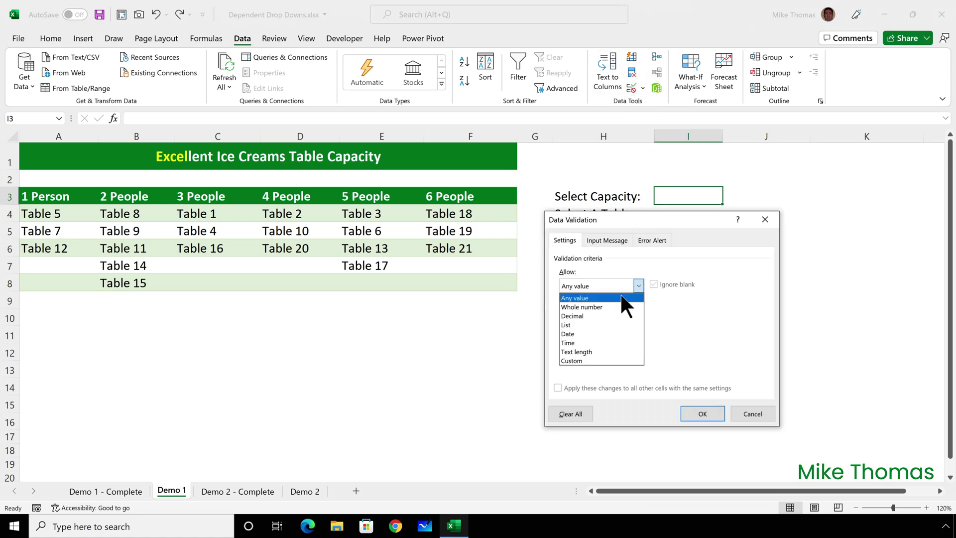
pyautogui.click(573, 325)
pyautogui.click(608, 341)
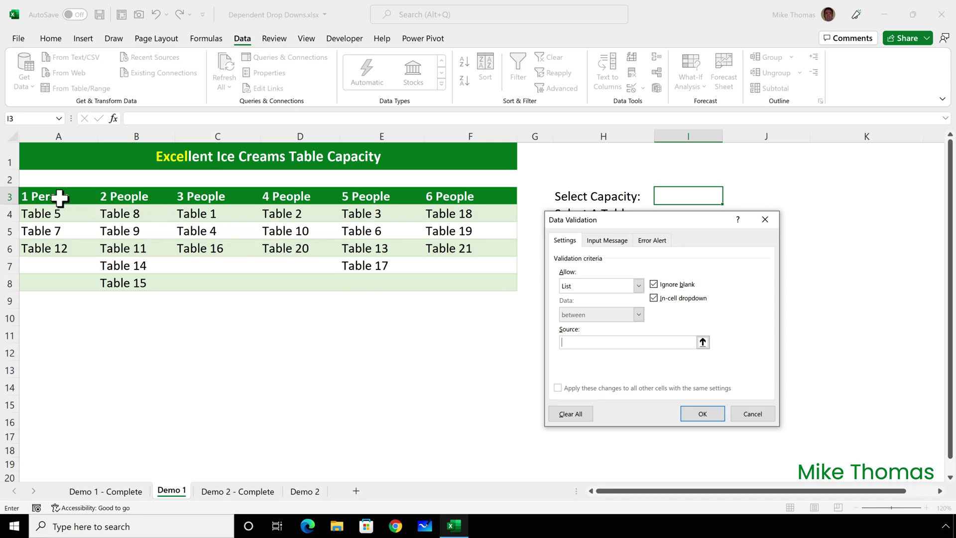
pyautogui.moveTo(59, 196); pyautogui.dragTo(473, 196)
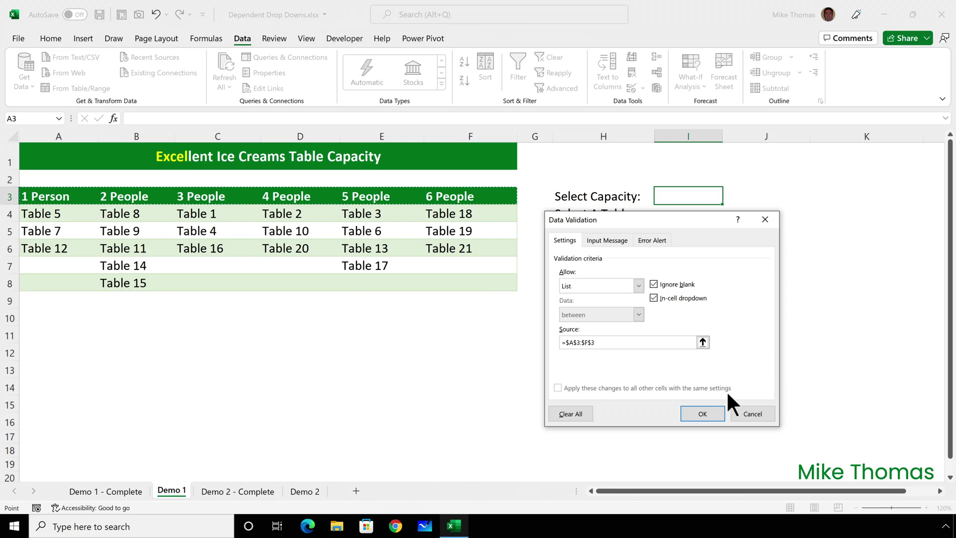
pyautogui.click(708, 412)
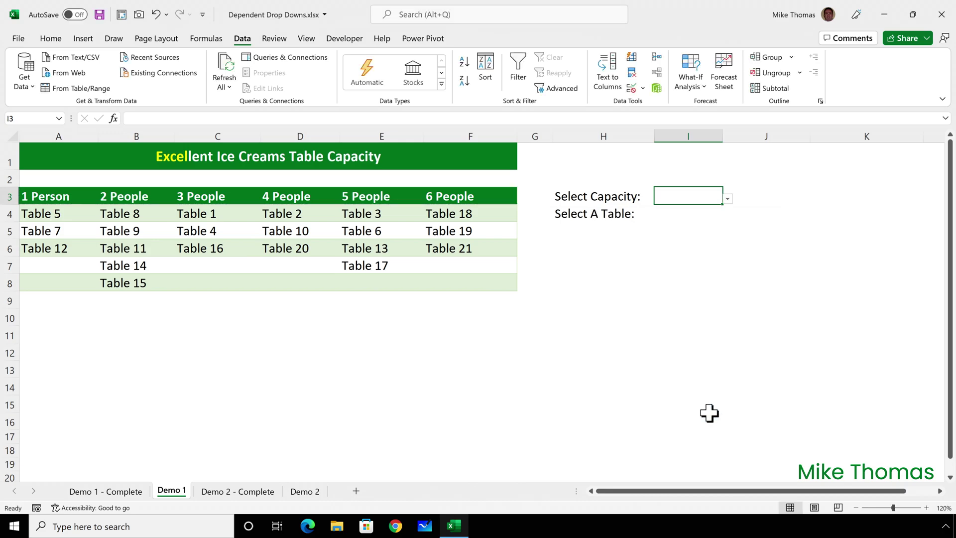
pyautogui.click(727, 198)
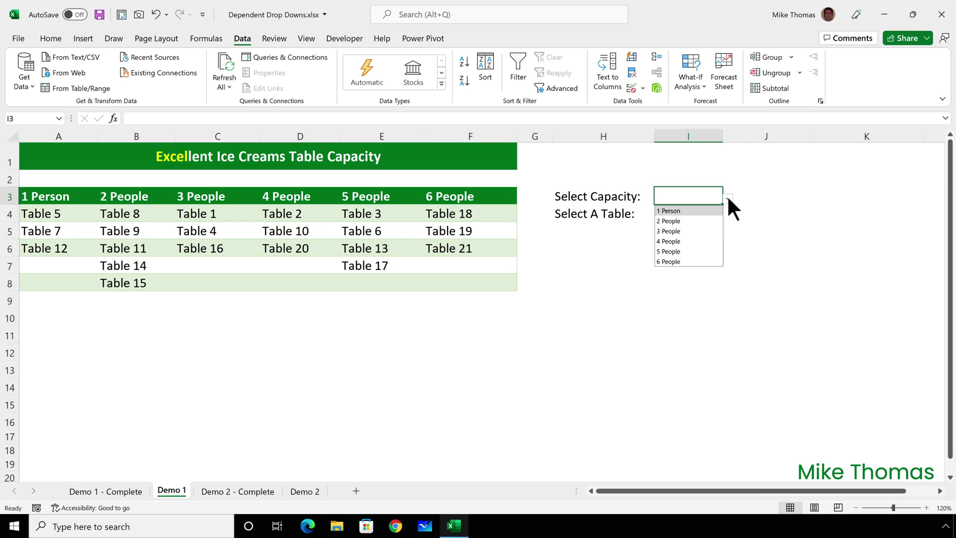
# Pick 2 People in I3 and start a List data validation on I4.
pyautogui.click(683, 220)
pyautogui.press('Return')
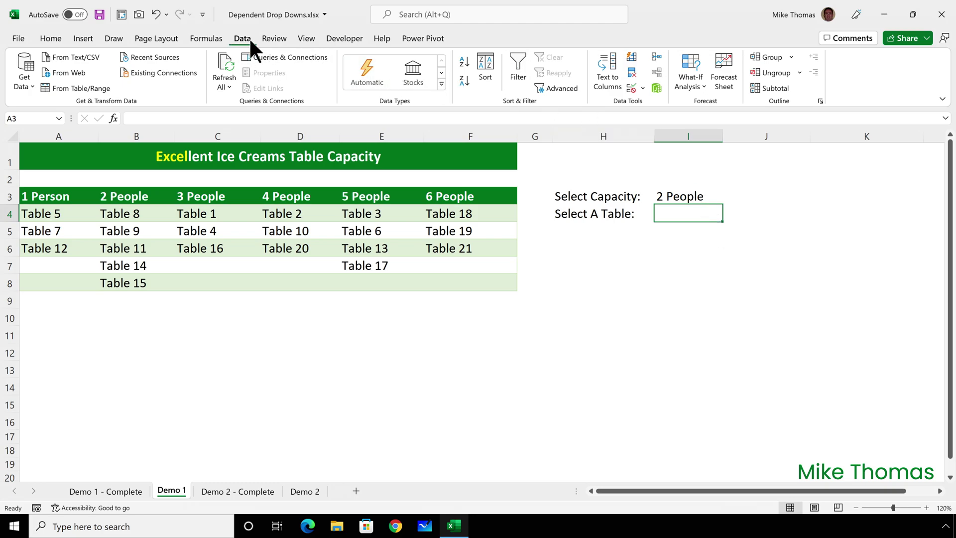
pyautogui.click(630, 87)
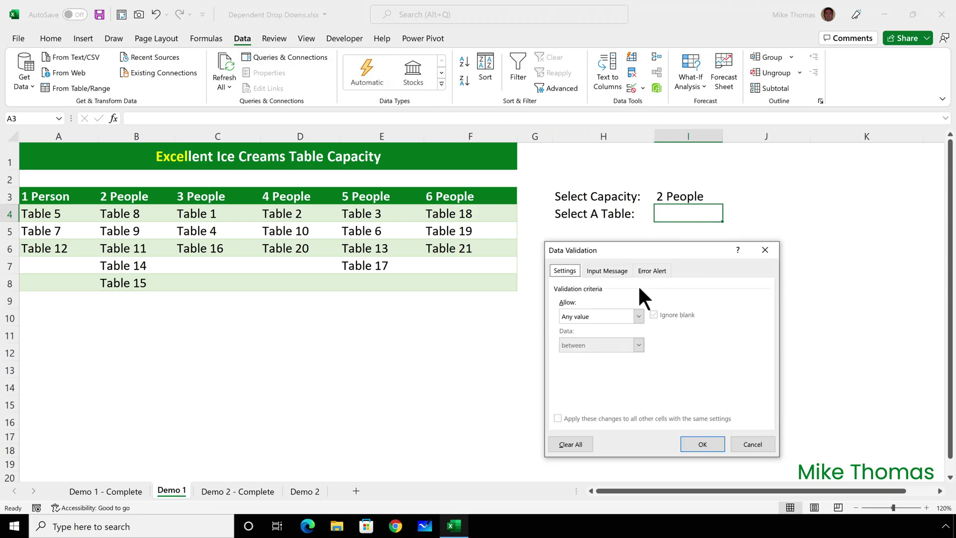
pyautogui.click(638, 315)
pyautogui.click(572, 352)
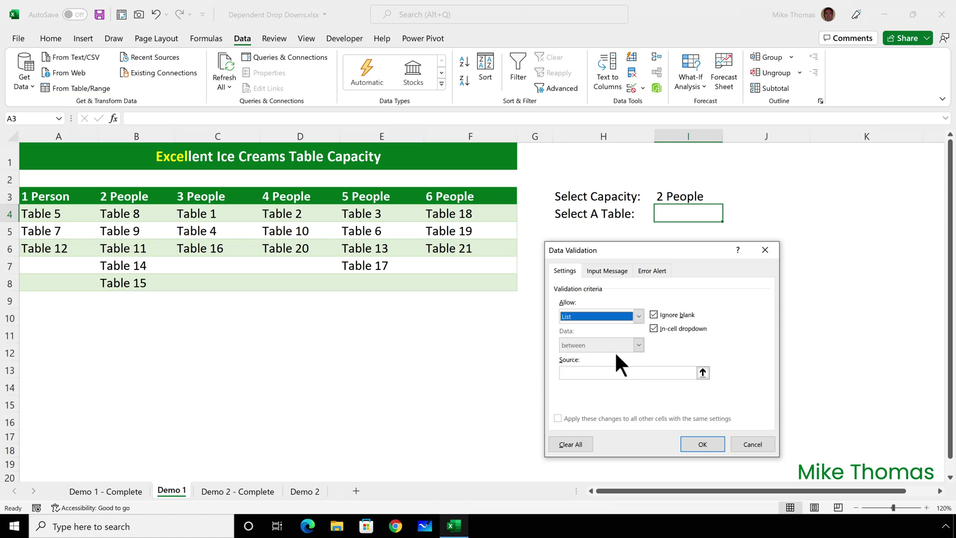
pyautogui.click(585, 372)
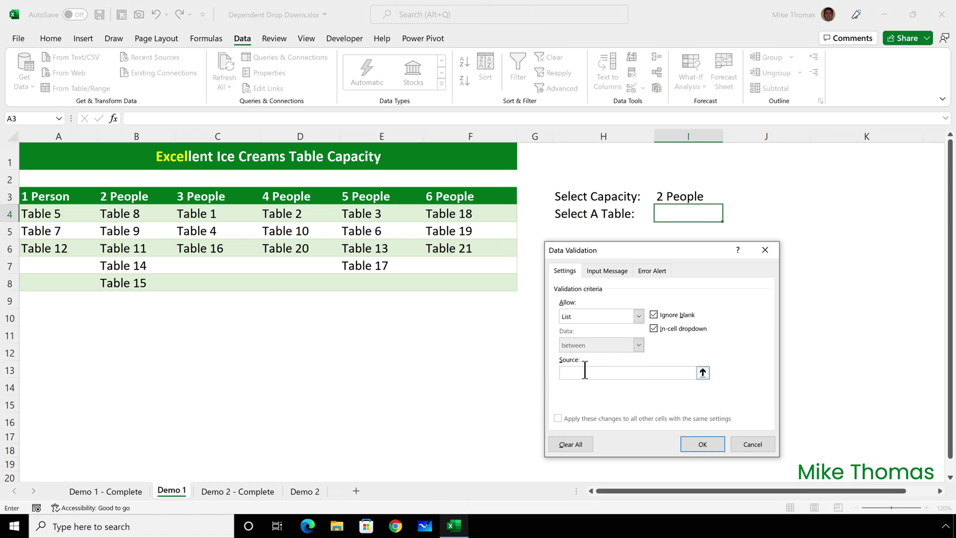
# Enter the list source =XLOOKUP($I$3,$A$3:$F$3,$A$4:$F$8) for I4.
pyautogui.write('=xlookup(')
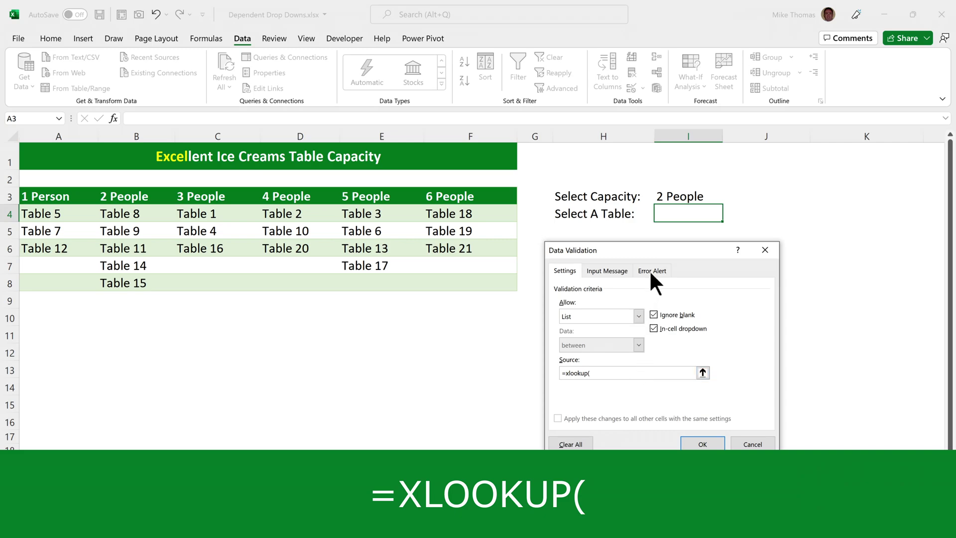
pyautogui.click(678, 197)
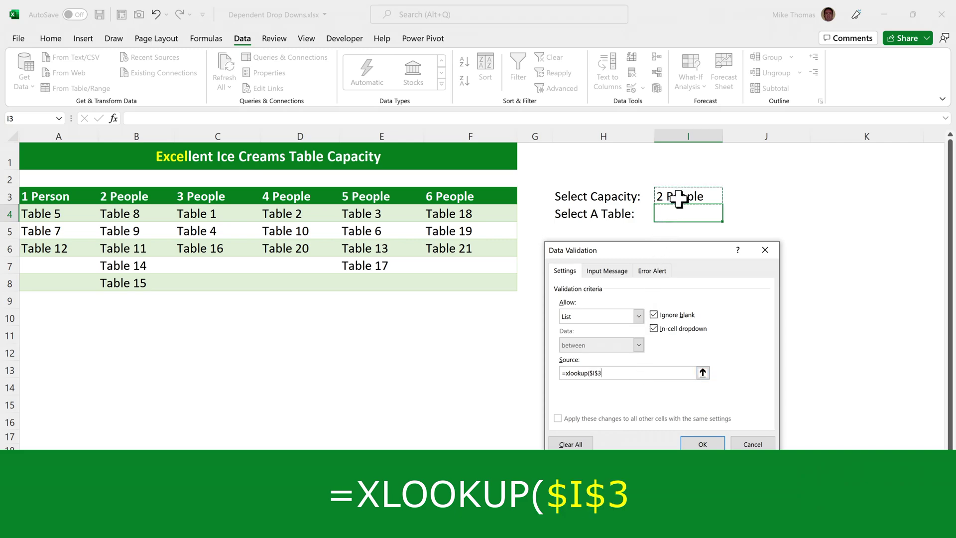
pyautogui.write(',')
pyautogui.moveTo(65, 195); pyautogui.dragTo(482, 194)
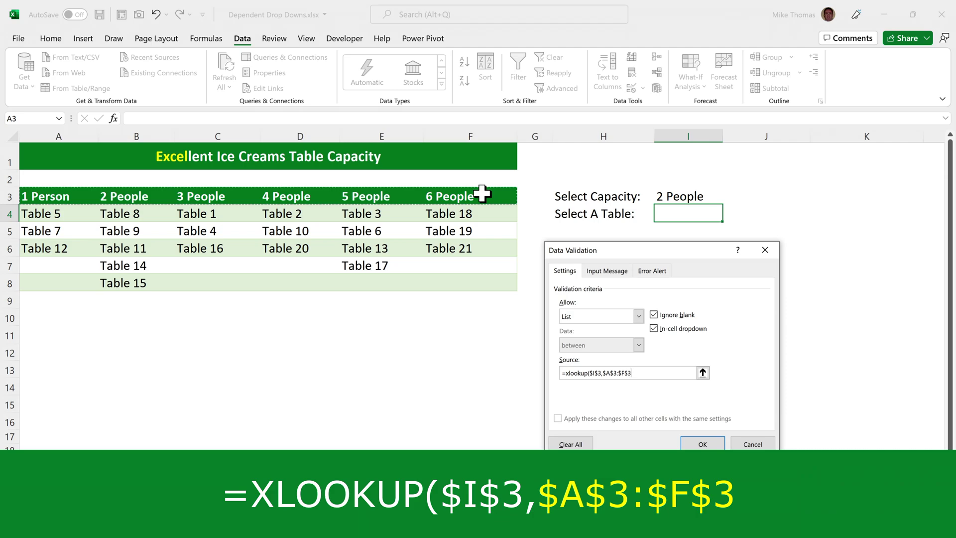
pyautogui.write(',')
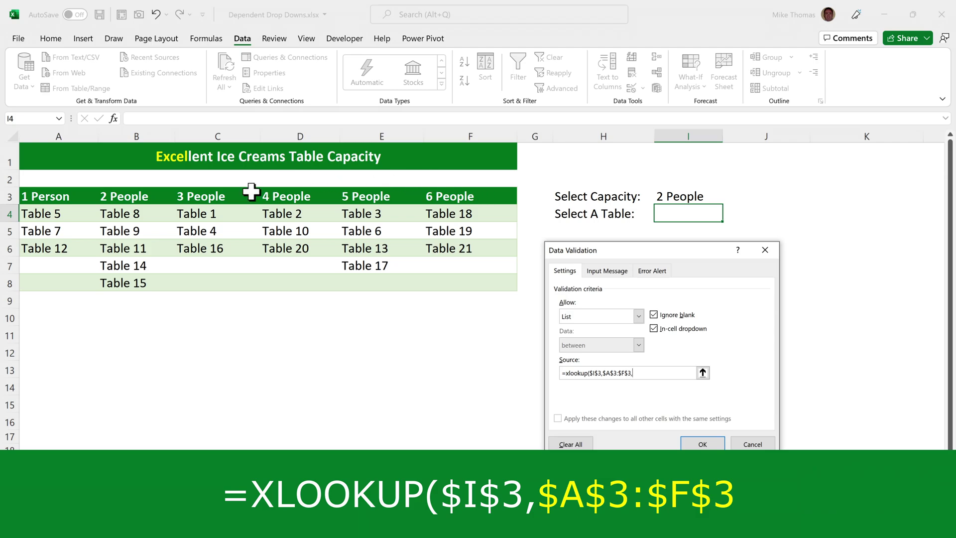
pyautogui.click(47, 217)
pyautogui.moveTo(48, 218); pyautogui.dragTo(493, 279)
pyautogui.write(')')
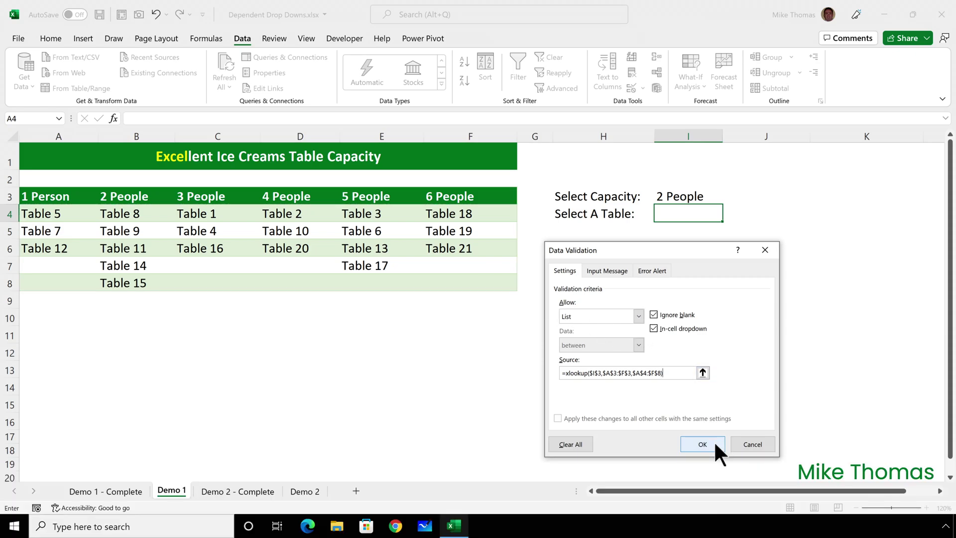
# Apply the XLOOKUP table list to I4 and check its drop-down choices.
pyautogui.click(716, 443)
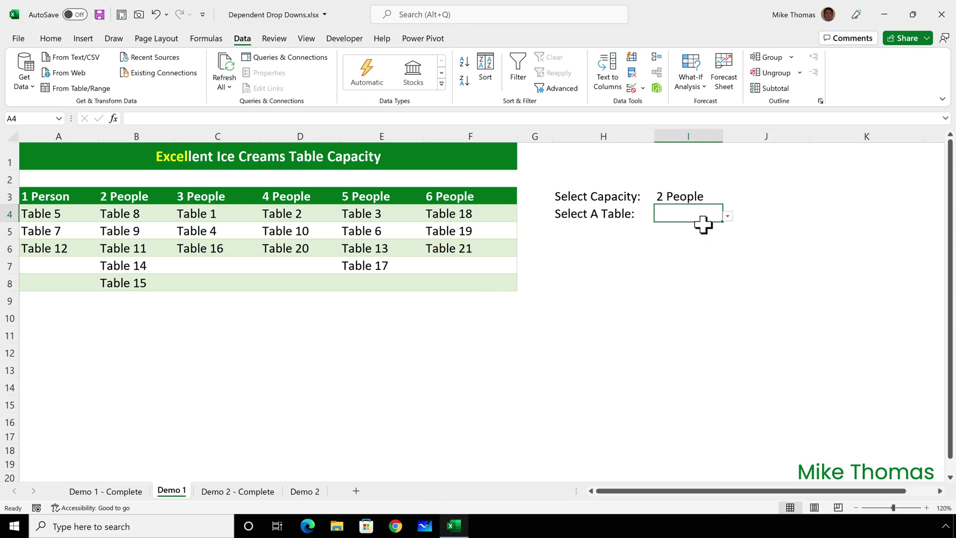
pyautogui.click(727, 217)
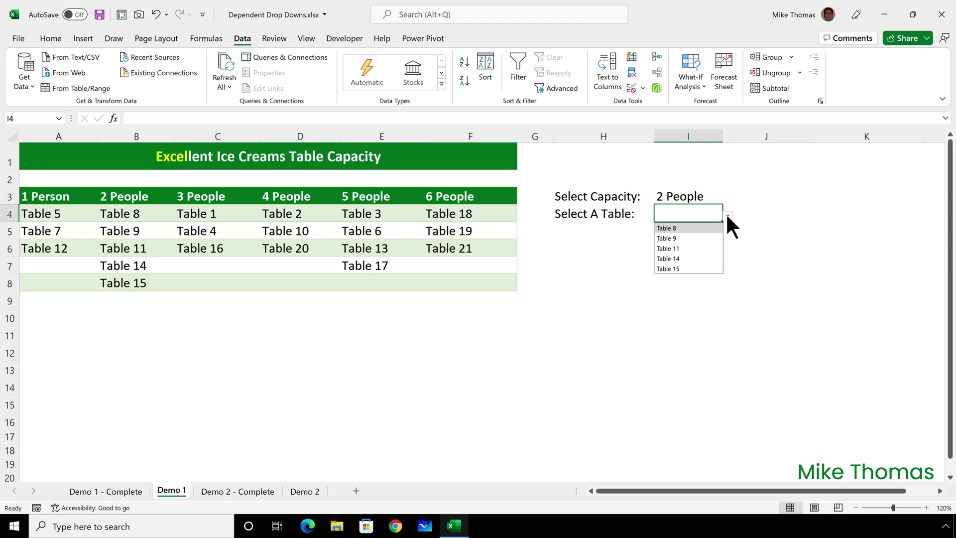
pyautogui.click(726, 215)
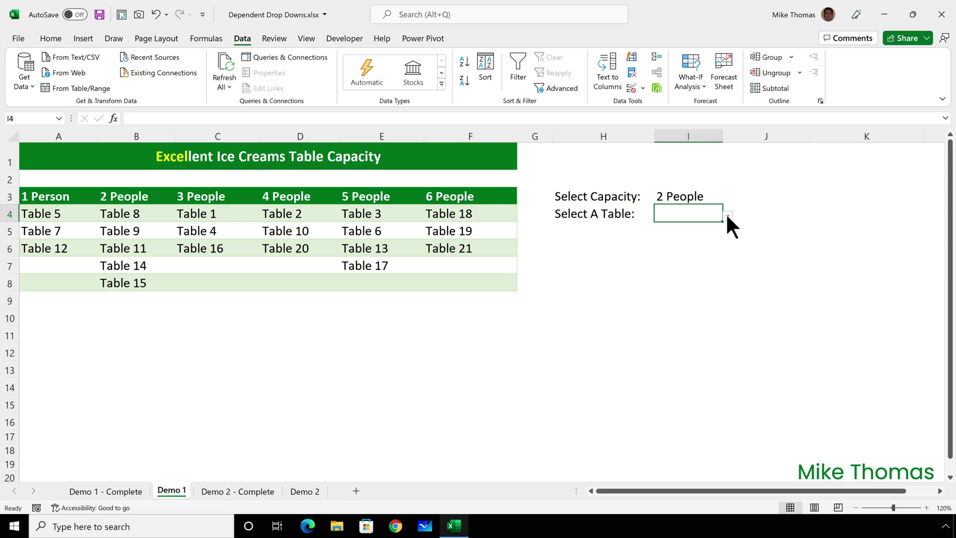
# Change I3 to 4 People and see I4 offer Tables 2, 10 and 20.
pyautogui.click(705, 198)
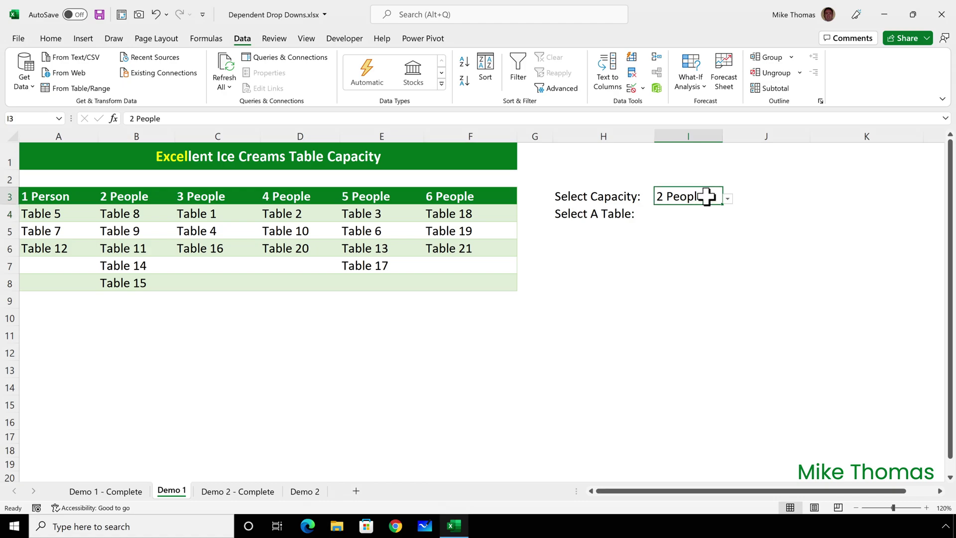
pyautogui.click(727, 198)
pyautogui.click(670, 241)
pyautogui.click(712, 215)
pyautogui.click(726, 216)
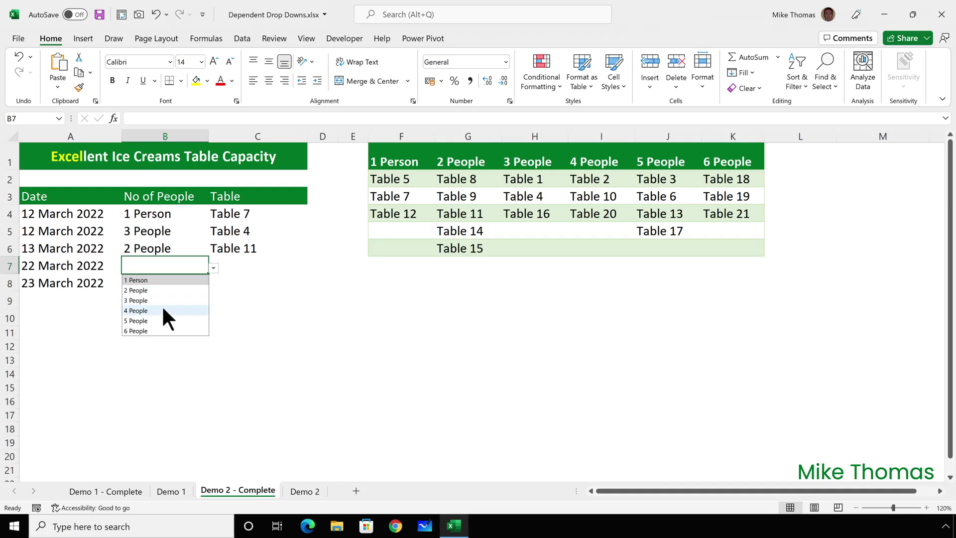
# Choose 4 People in B7, Table 20 in C7 and 6 People in B8.
pyautogui.click(163, 309)
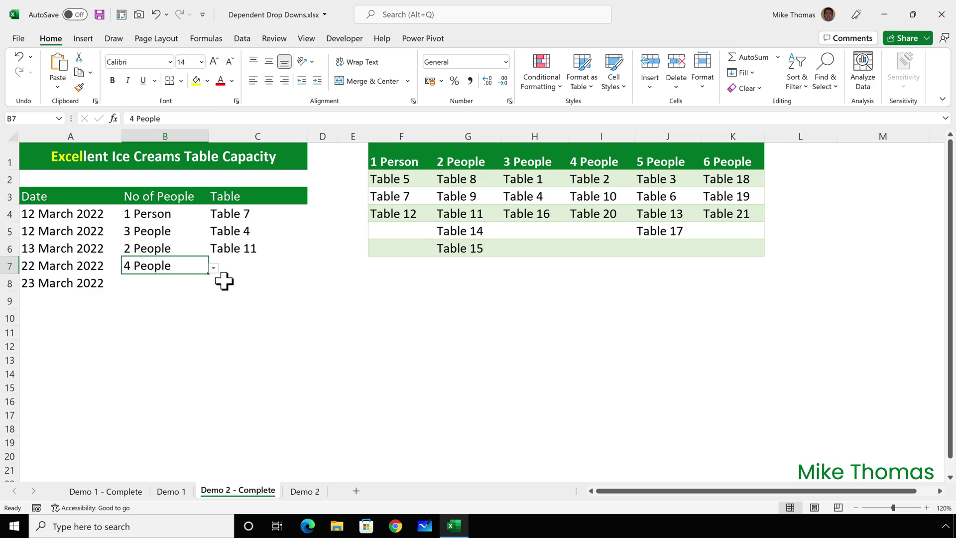
pyautogui.click(239, 265)
pyautogui.click(312, 269)
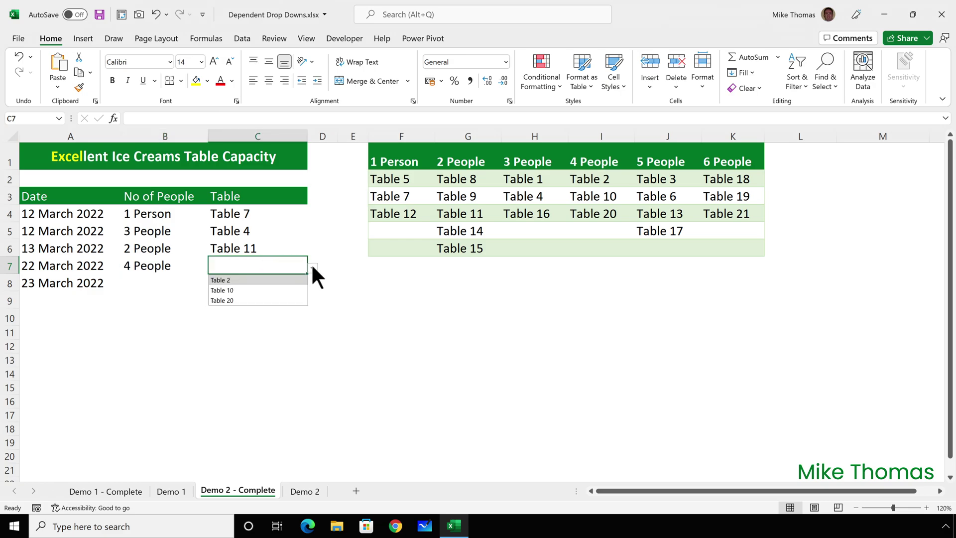
pyautogui.press('Escape')
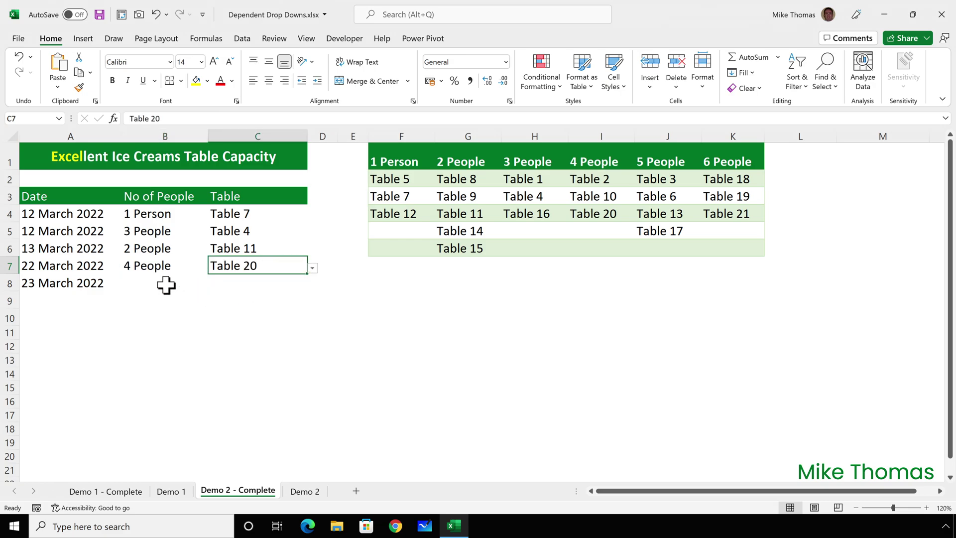
pyautogui.click(156, 283)
pyautogui.click(213, 285)
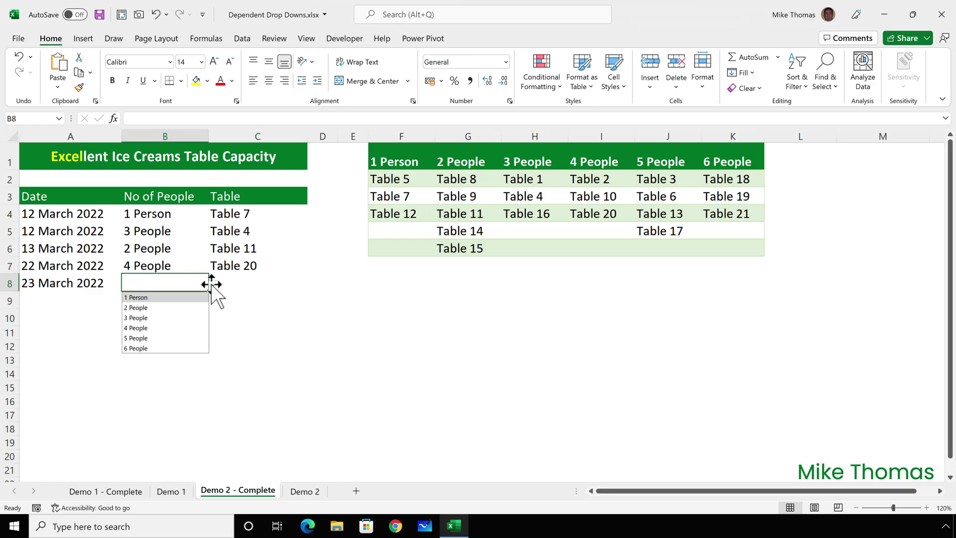
pyautogui.click(161, 348)
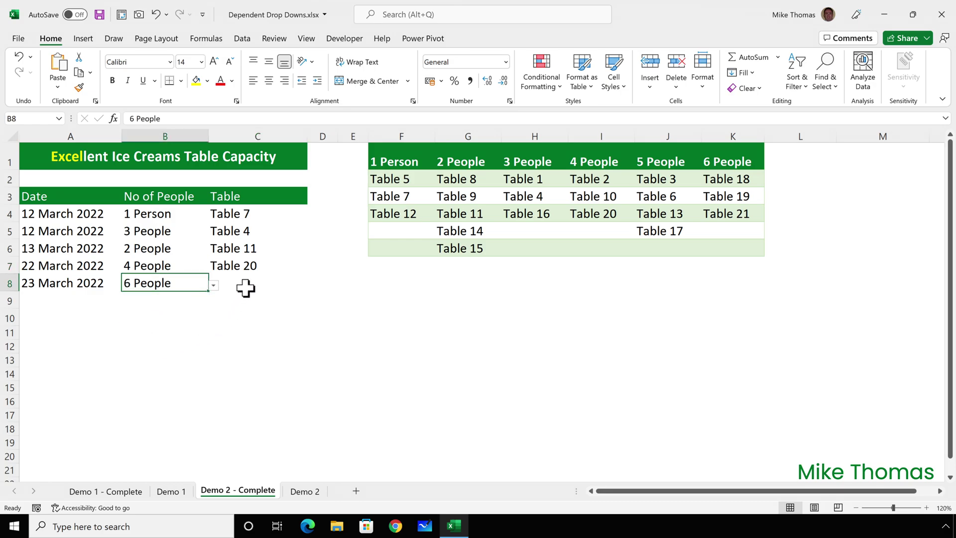
# Check C8's table list, then give Demo 2's B4 a List validation sourced from =$F$1:$K$1.
pyautogui.click(264, 279)
pyautogui.click(312, 284)
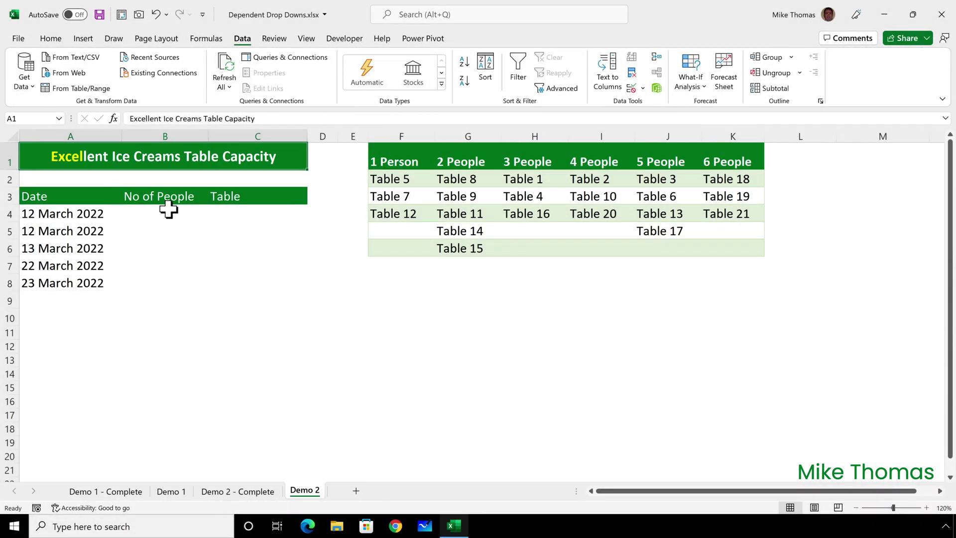
pyautogui.click(162, 211)
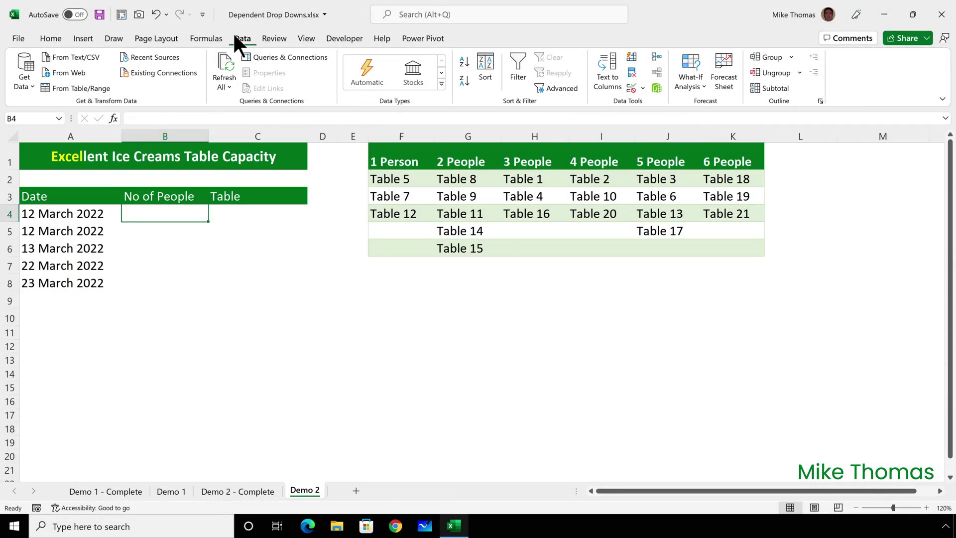
pyautogui.click(631, 88)
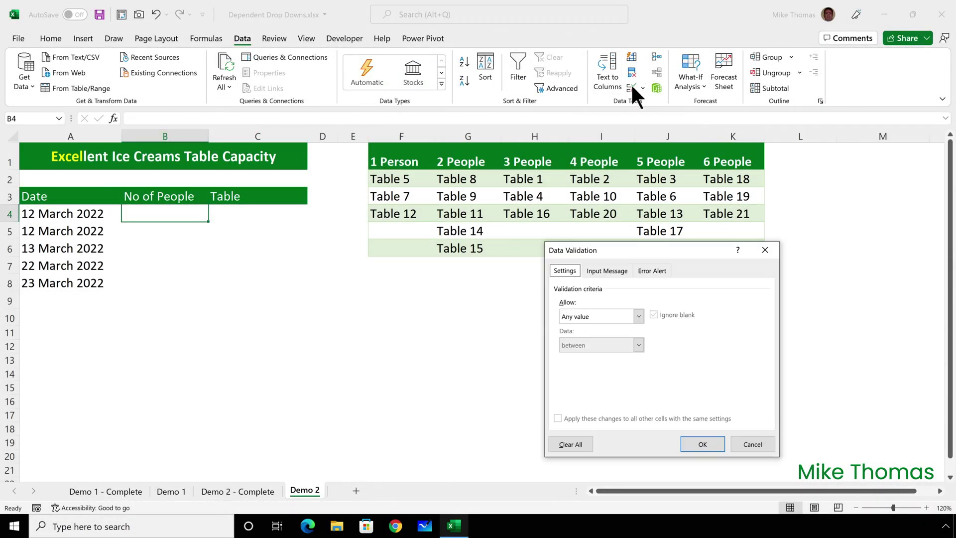
pyautogui.click(605, 315)
pyautogui.click(585, 353)
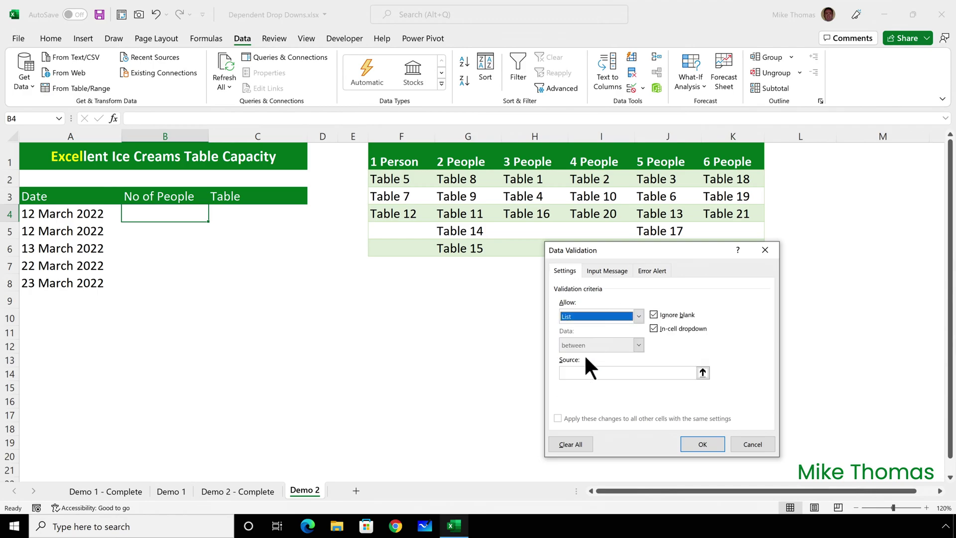
pyautogui.click(585, 372)
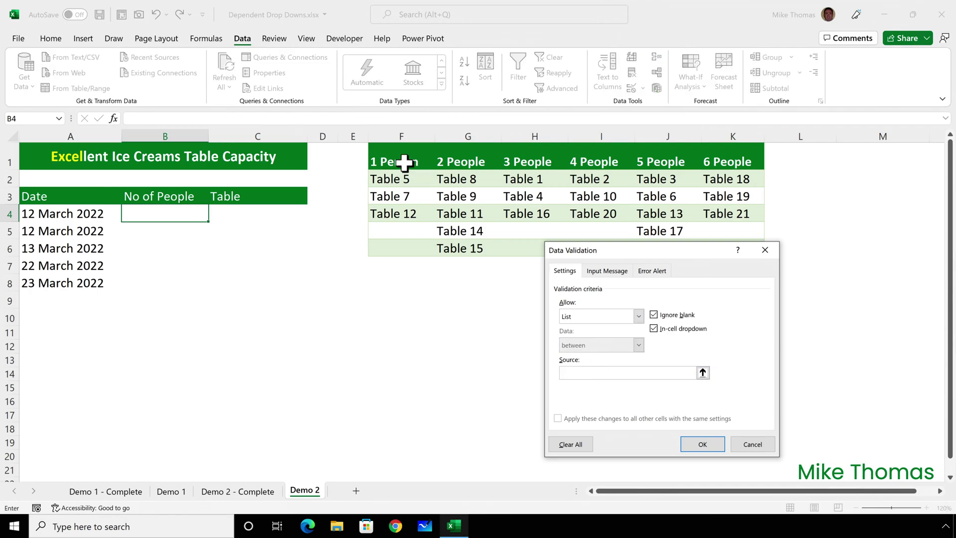
pyautogui.moveTo(403, 162); pyautogui.dragTo(761, 158)
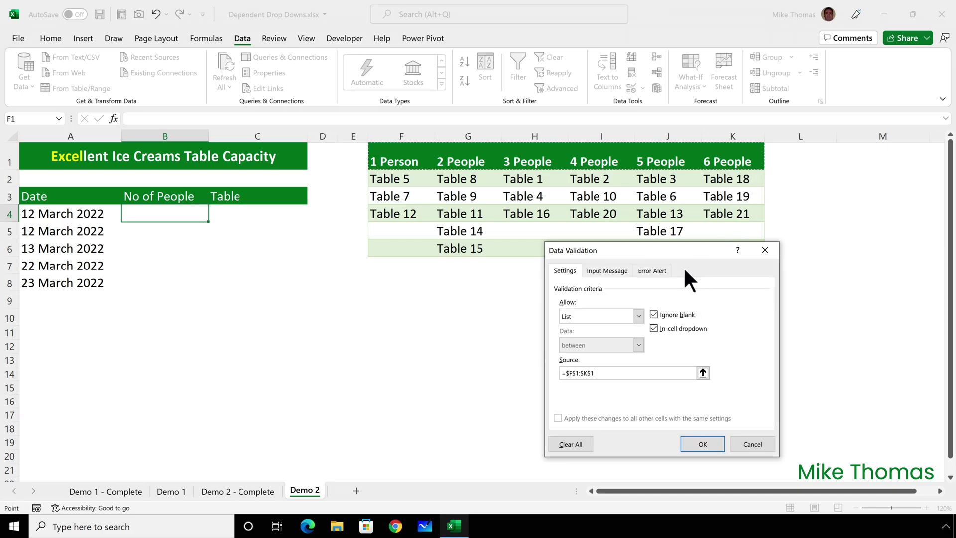
pyautogui.click(703, 444)
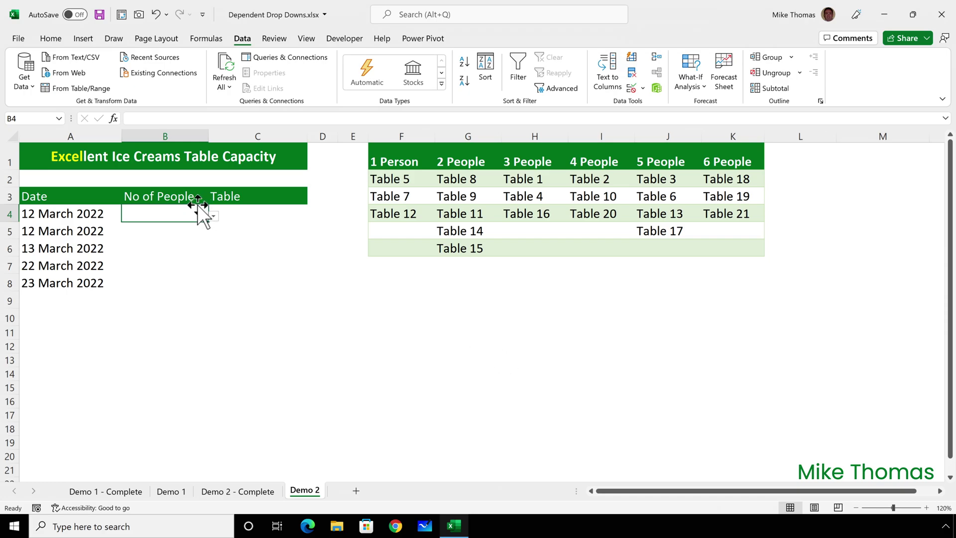
# Copy B4 and paste only its validation onto B5:B8 via Paste Special.
pyautogui.click(55, 38)
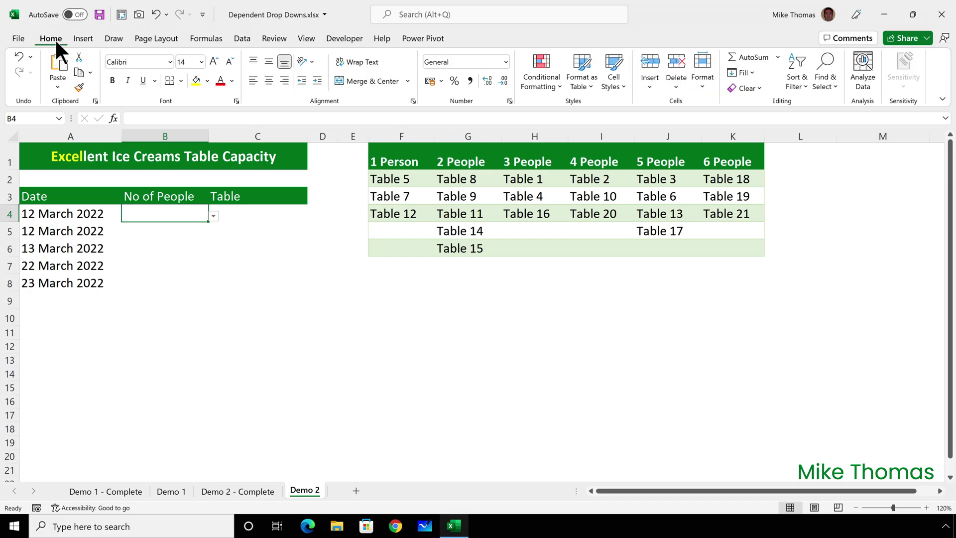
pyautogui.click(78, 73)
pyautogui.moveTo(162, 235); pyautogui.dragTo(159, 282)
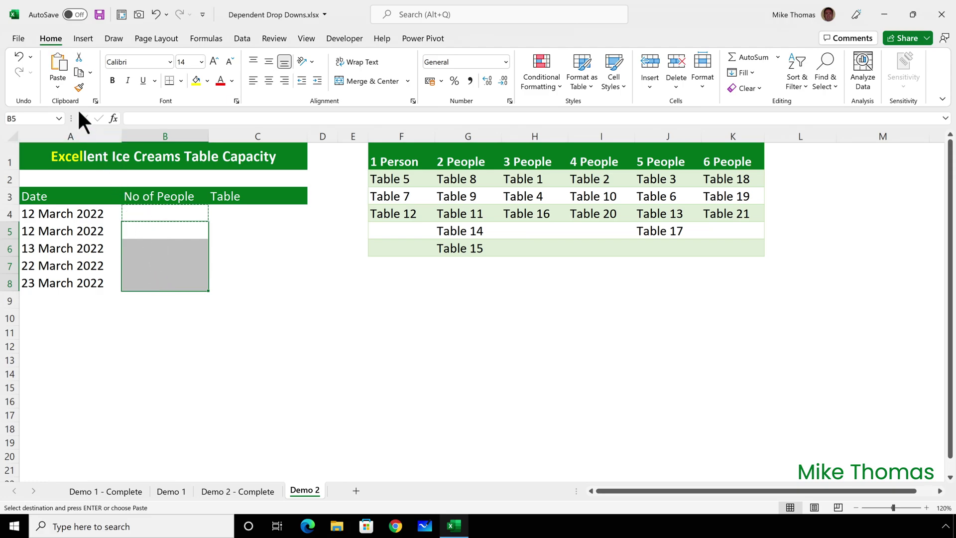
pyautogui.click(58, 87)
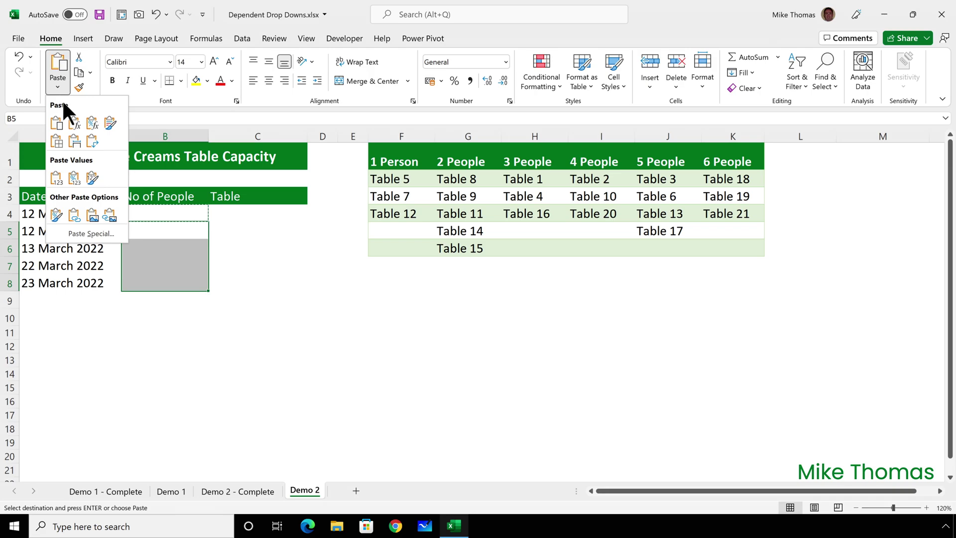
pyautogui.click(99, 230)
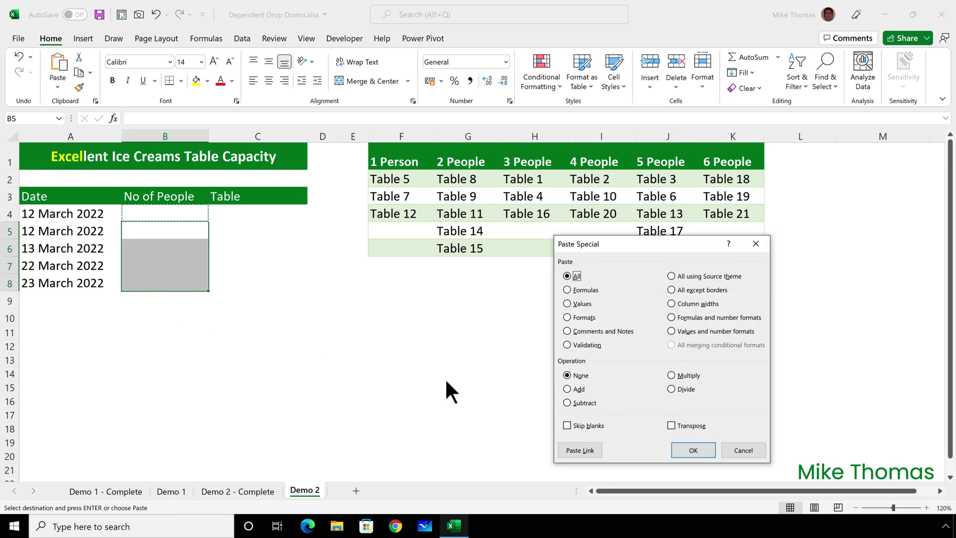
pyautogui.click(567, 343)
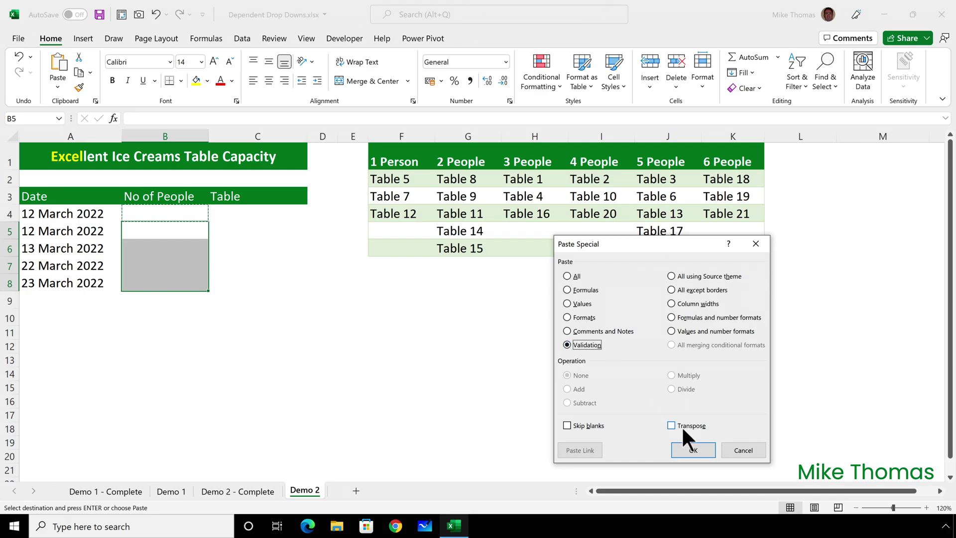
pyautogui.click(693, 447)
# Test the people-count drop-downs in B5 and B7, then select C4.
pyautogui.click(188, 230)
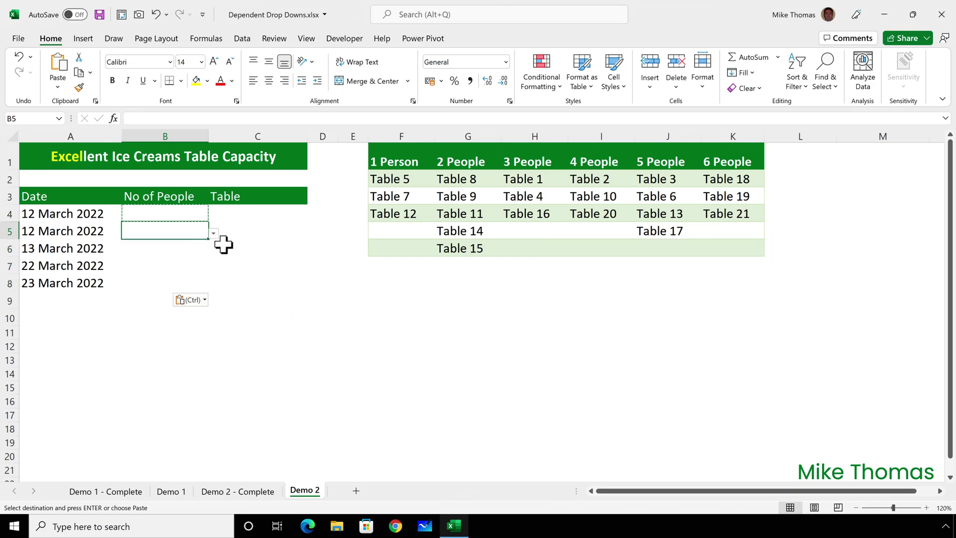
pyautogui.click(211, 232)
pyautogui.click(212, 232)
pyautogui.click(176, 269)
pyautogui.click(213, 268)
pyautogui.click(213, 266)
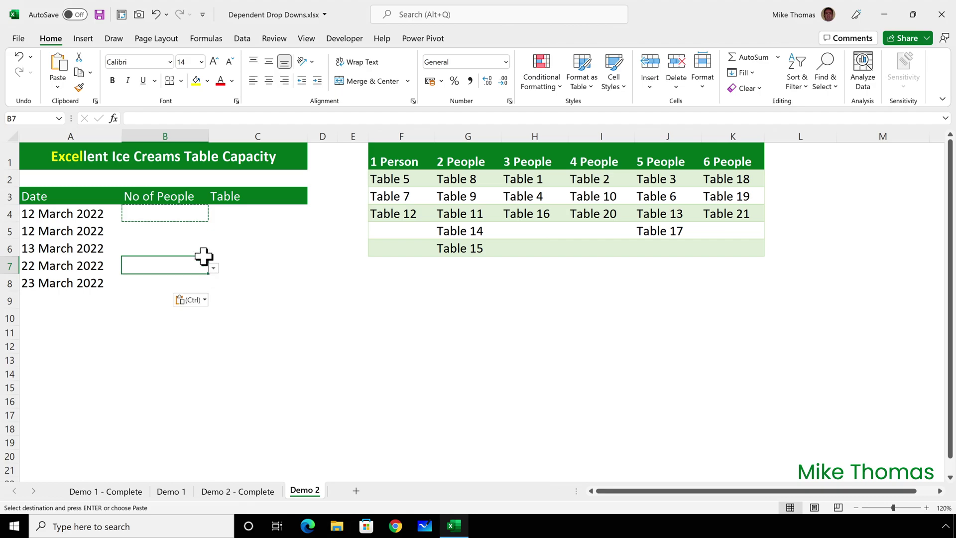
pyautogui.click(186, 215)
# Give C4 a List validation rule whose source begins =xlookup($B$4.
pyautogui.click(261, 216)
pyautogui.hotkey('alt', 'a')
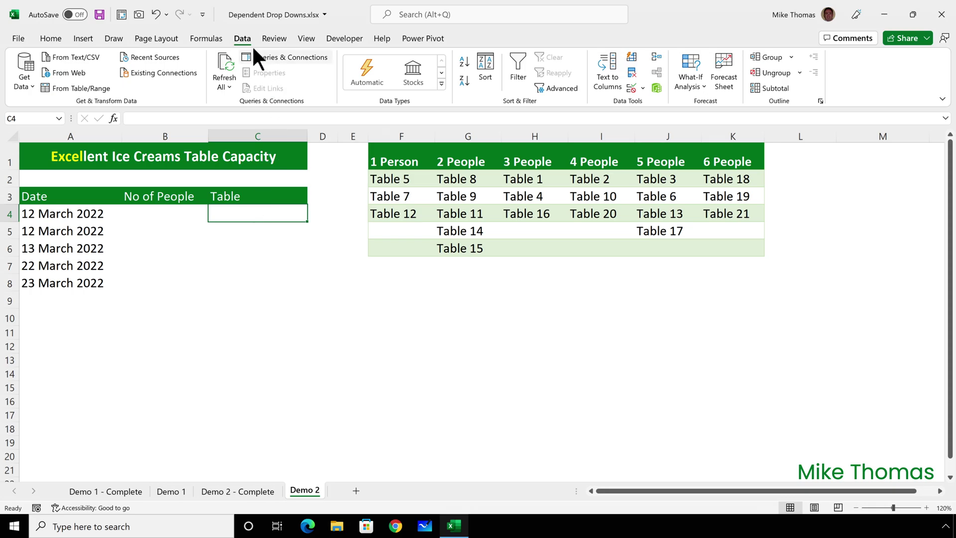
pyautogui.click(630, 88)
pyautogui.click(638, 316)
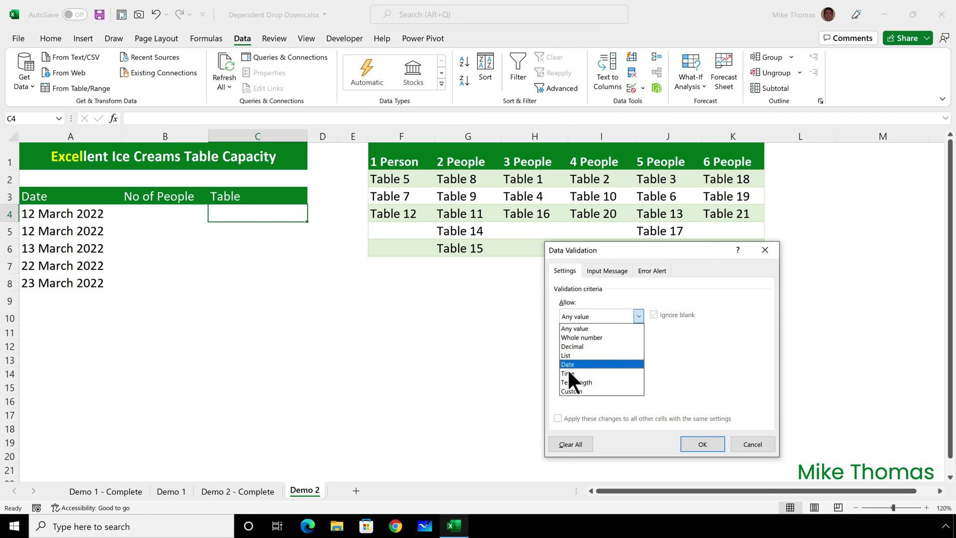
pyautogui.click(568, 355)
pyautogui.click(580, 372)
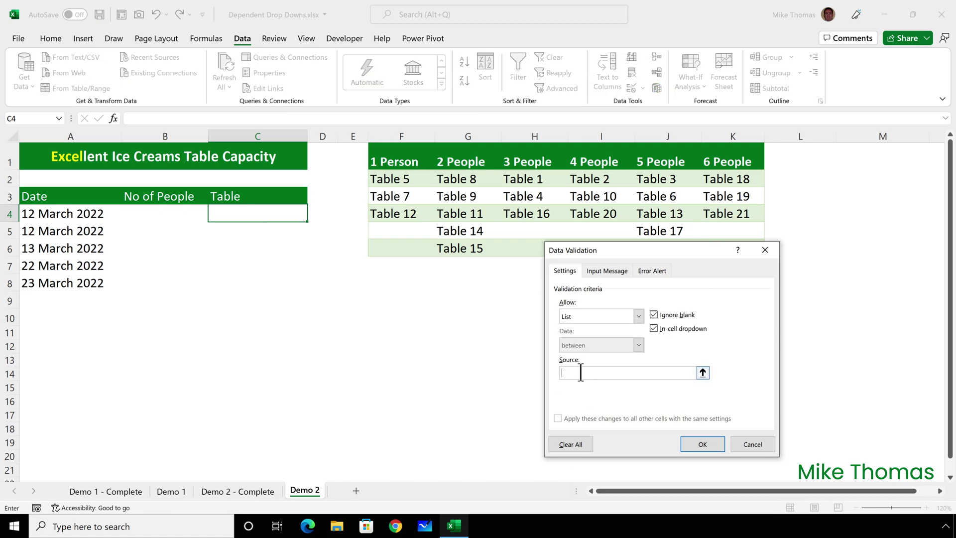
pyautogui.write('=xlookup(')
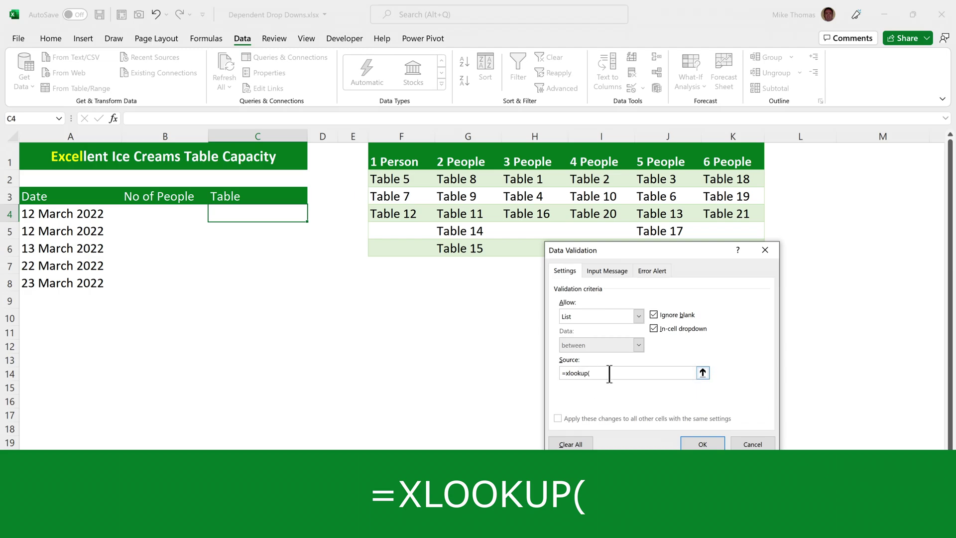
pyautogui.click(170, 217)
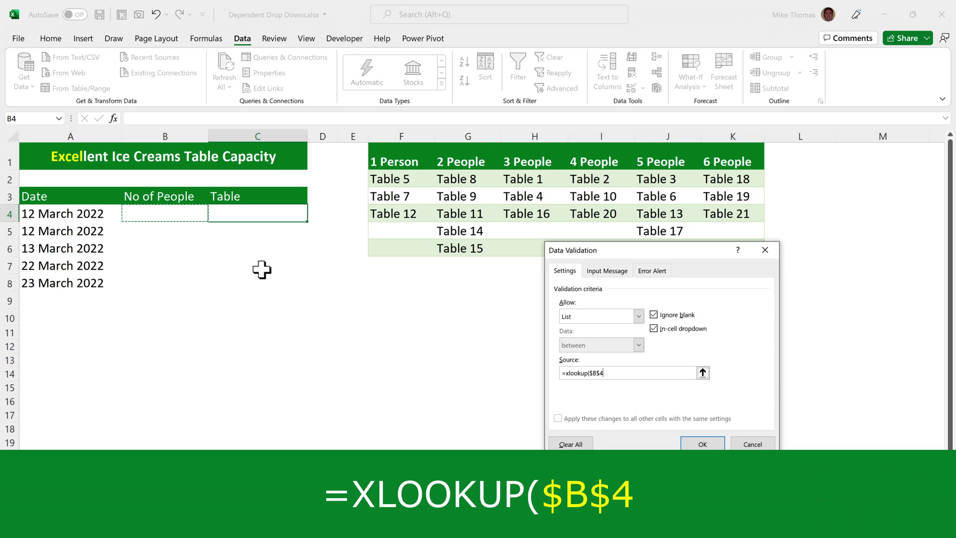
# Extend C4's list source to =xlookup(B4,$F$1:$K$1,$F$2:$K$6 with B4 made relative.
pyautogui.click(593, 372)
pyautogui.press('BackSpace')
pyautogui.click(595, 374)
pyautogui.press('BackSpace')
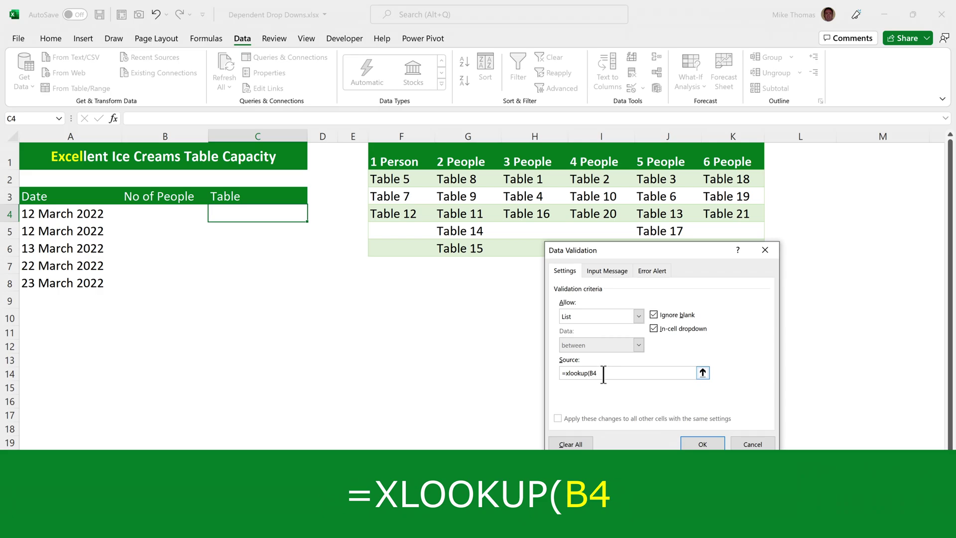
pyautogui.write(',')
pyautogui.click(407, 159)
pyautogui.moveTo(407, 158); pyautogui.dragTo(733, 153)
pyautogui.write(',')
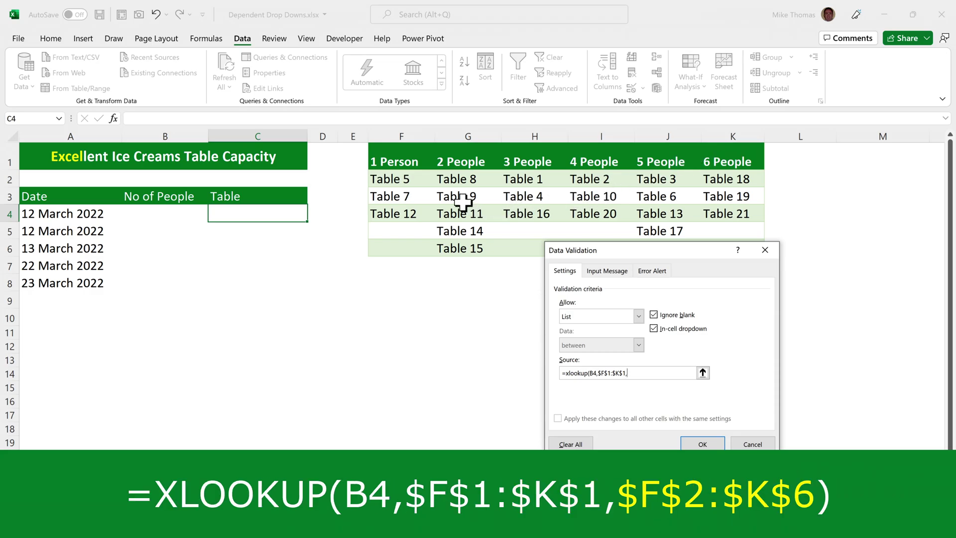
pyautogui.moveTo(407, 177); pyautogui.dragTo(735, 247)
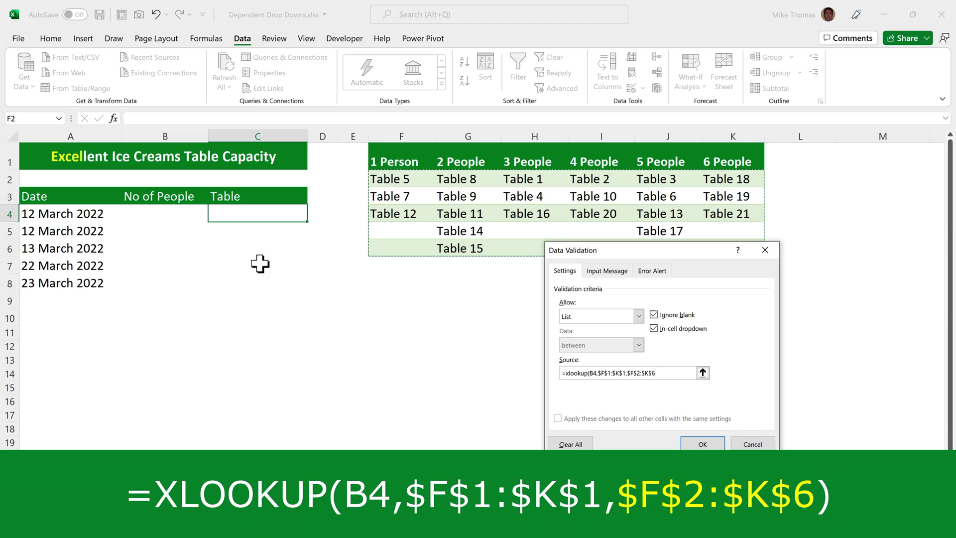
# Close the XLOOKUP bracket and accept C4's list rule despite the error warning.
pyautogui.click(668, 372)
pyautogui.write(')')
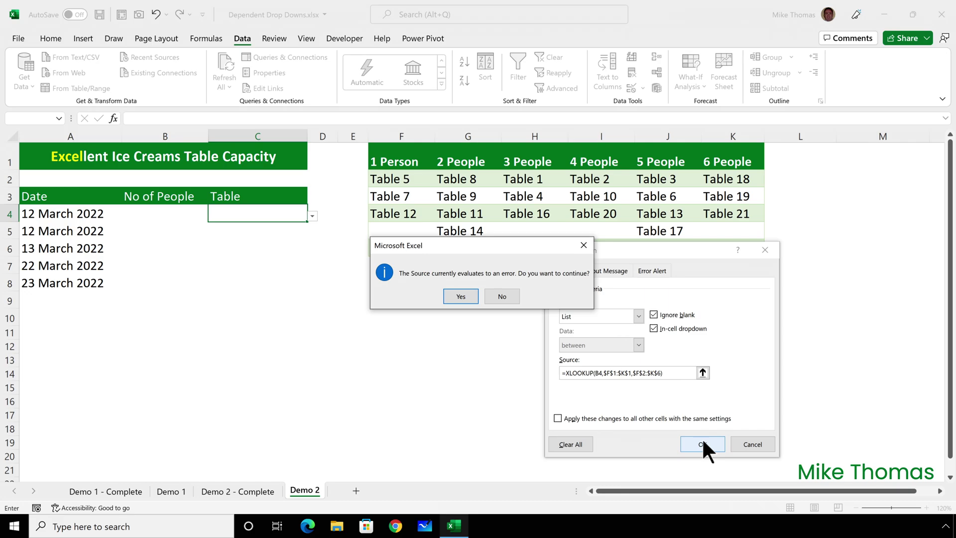
pyautogui.click(458, 296)
# Book row 4 by choosing 4 People in B4 and Table 10 in C4.
pyautogui.click(201, 215)
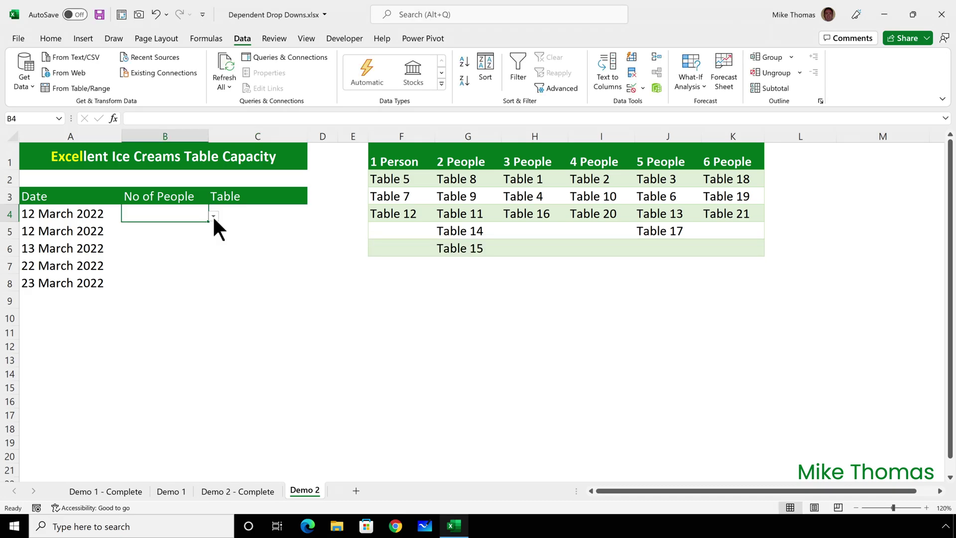
pyautogui.click(213, 215)
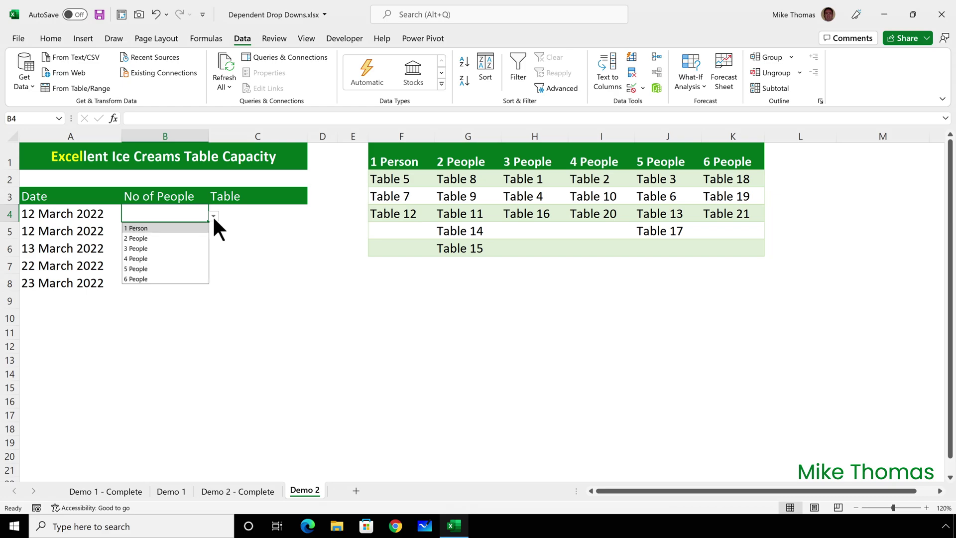
pyautogui.click(145, 258)
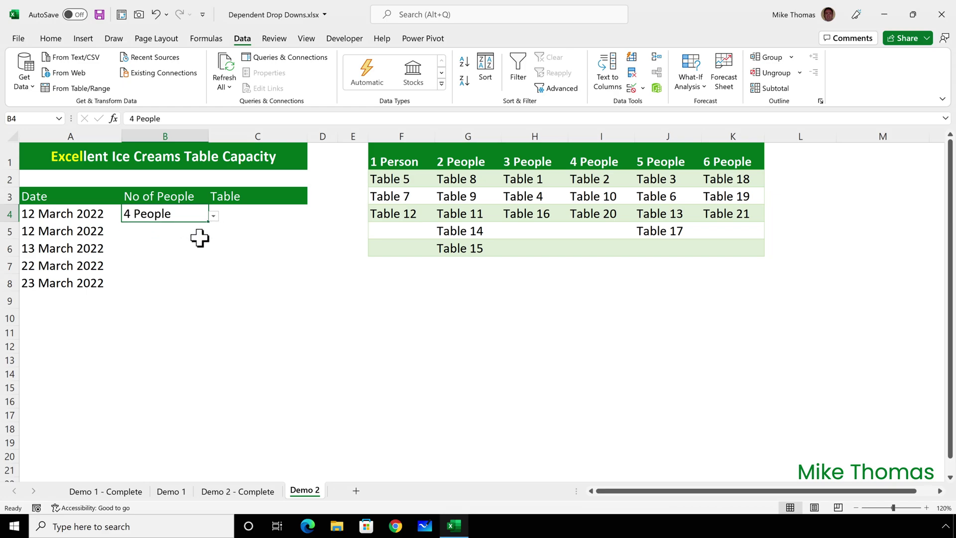
pyautogui.click(244, 214)
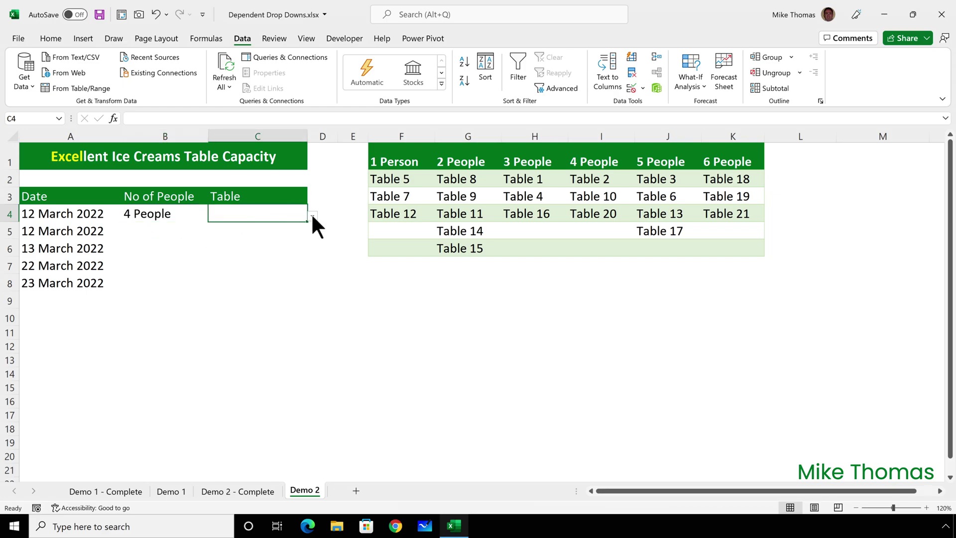
pyautogui.click(311, 216)
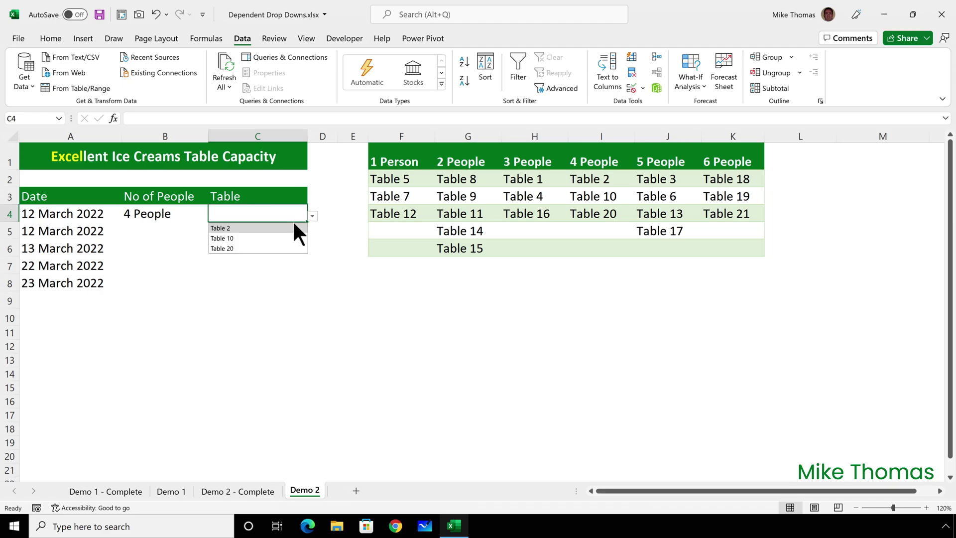
pyautogui.click(270, 237)
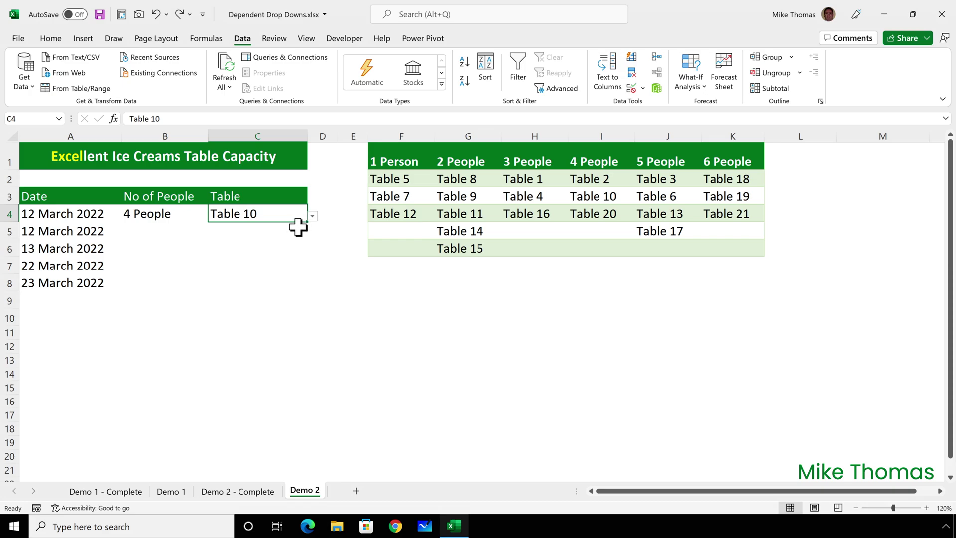
# Copy C4 and paste only its validation rule onto C5:C8 via Paste Special.
pyautogui.click(51, 38)
pyautogui.click(79, 72)
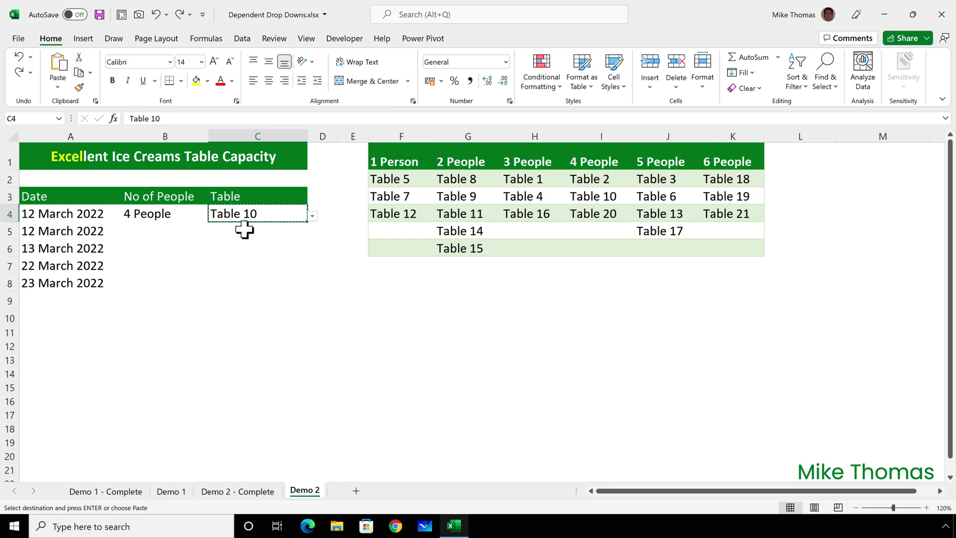
pyautogui.moveTo(243, 230); pyautogui.dragTo(239, 281)
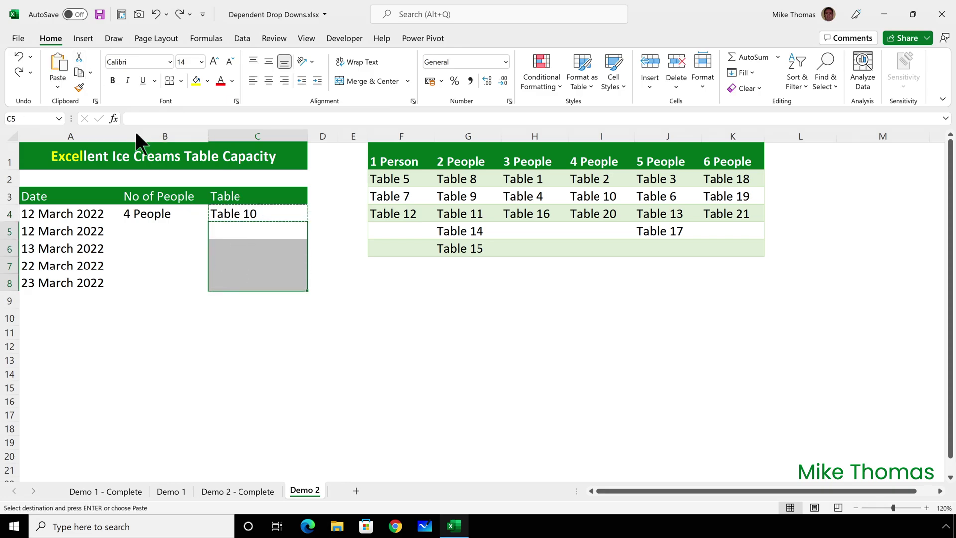
pyautogui.click(56, 87)
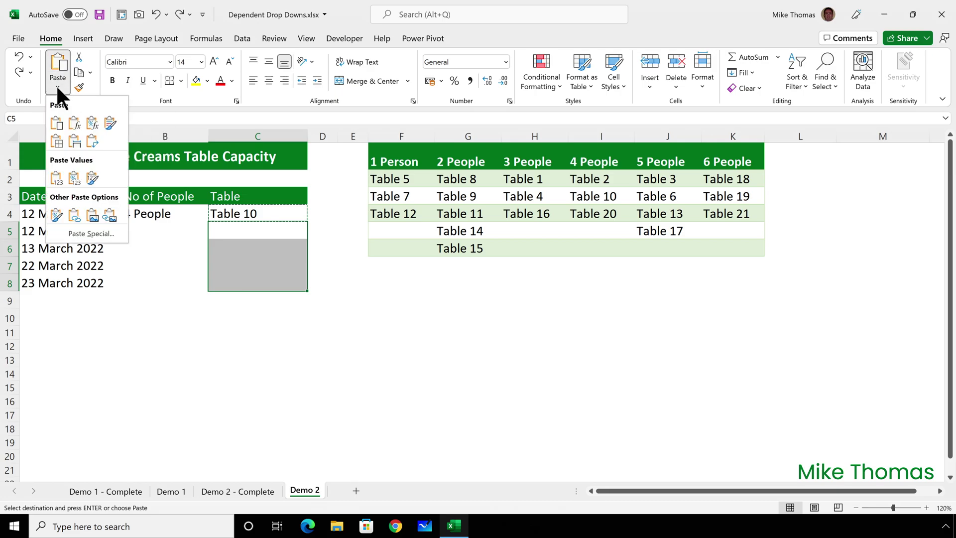
pyautogui.click(108, 232)
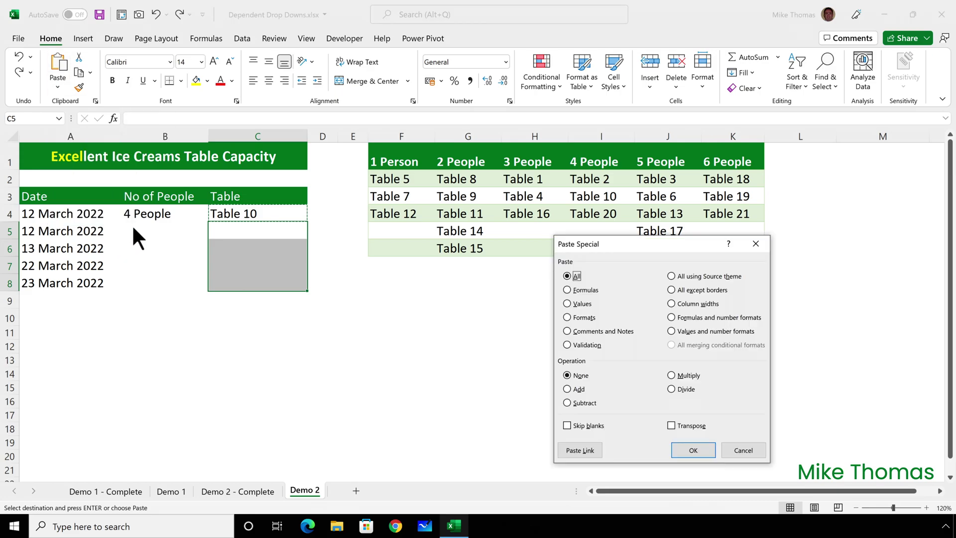
pyautogui.click(577, 345)
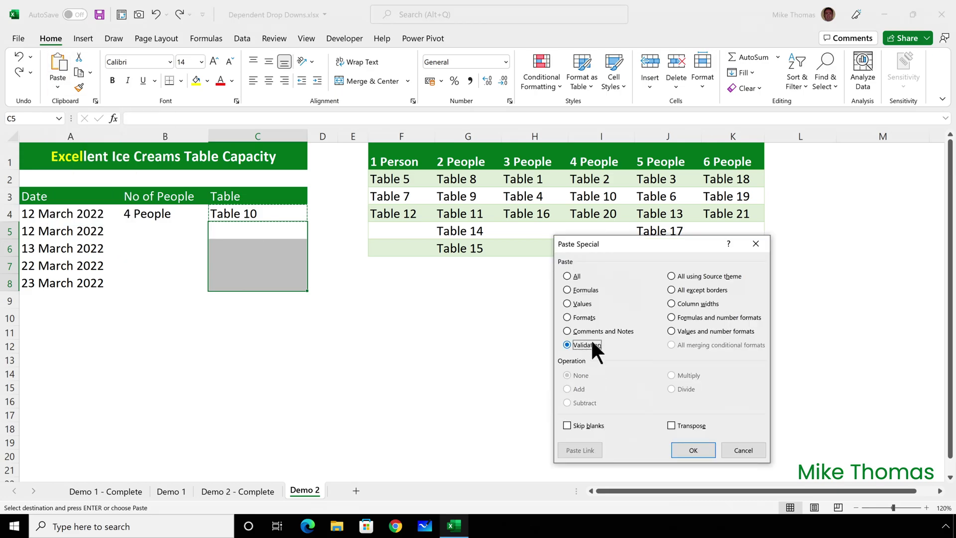
pyautogui.click(691, 448)
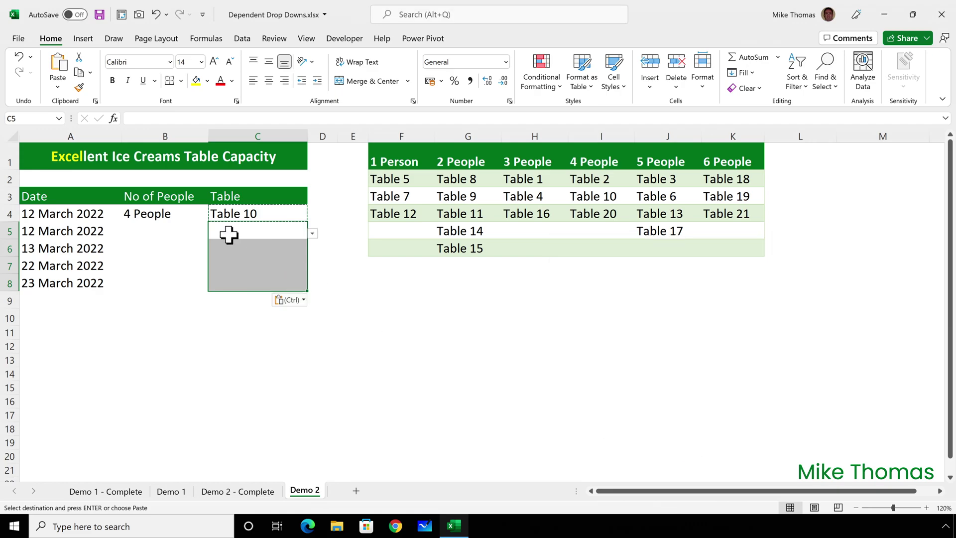
# Choose 6 People in B5 and open C5's filtered list of Tables 18, 19 and 21.
pyautogui.click(167, 231)
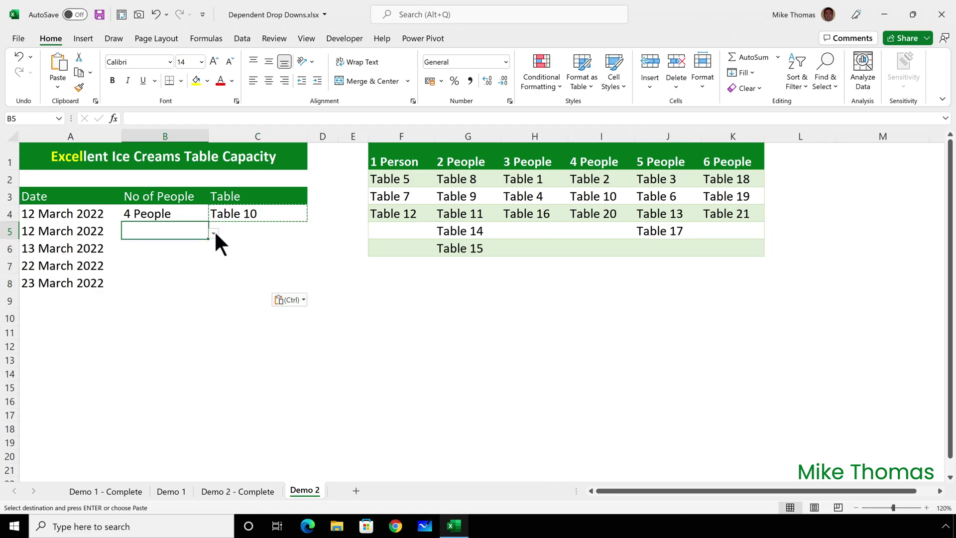
pyautogui.click(213, 233)
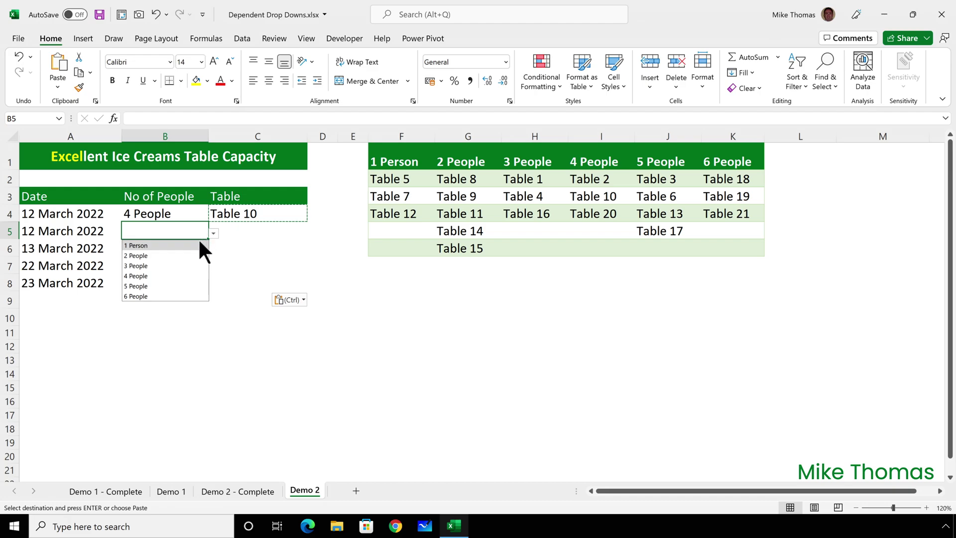
pyautogui.click(154, 294)
pyautogui.click(264, 233)
pyautogui.click(312, 232)
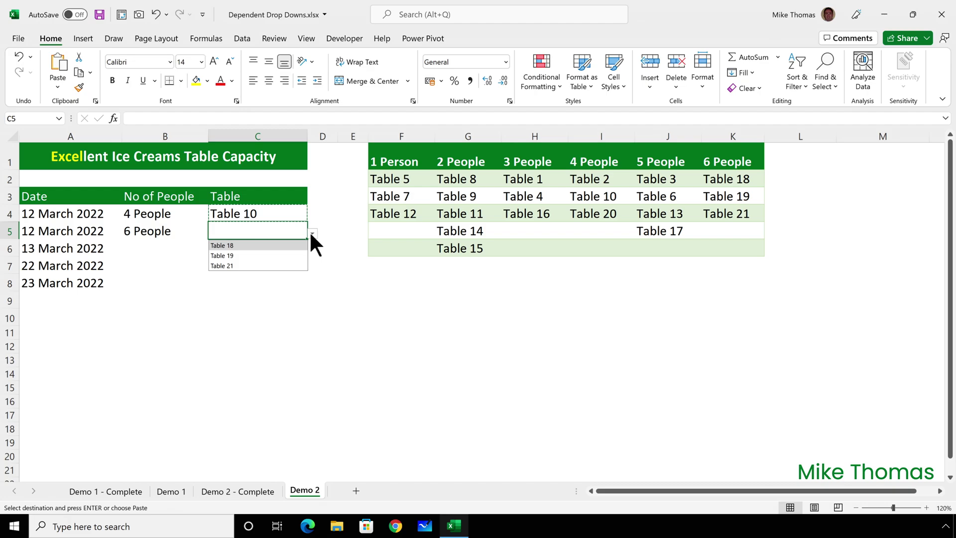
pyautogui.click(262, 255)
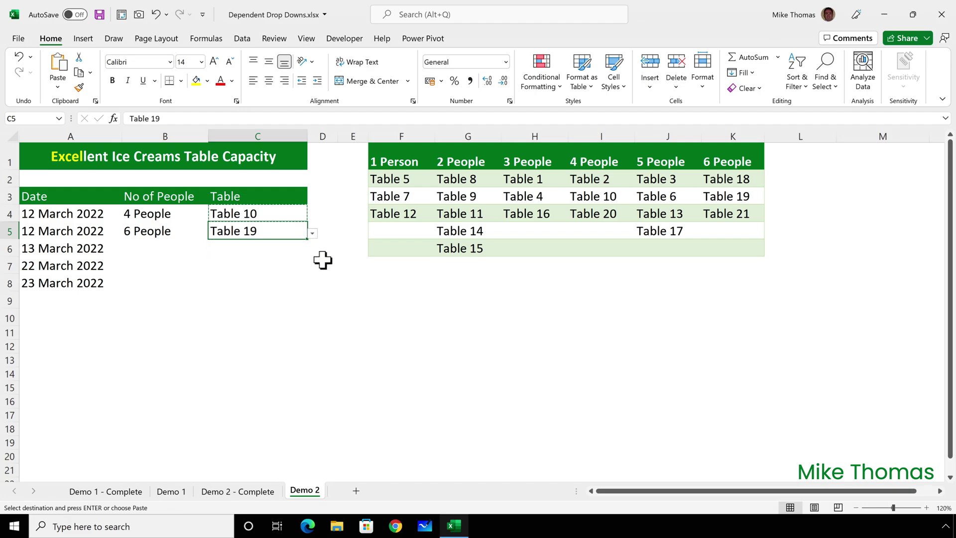